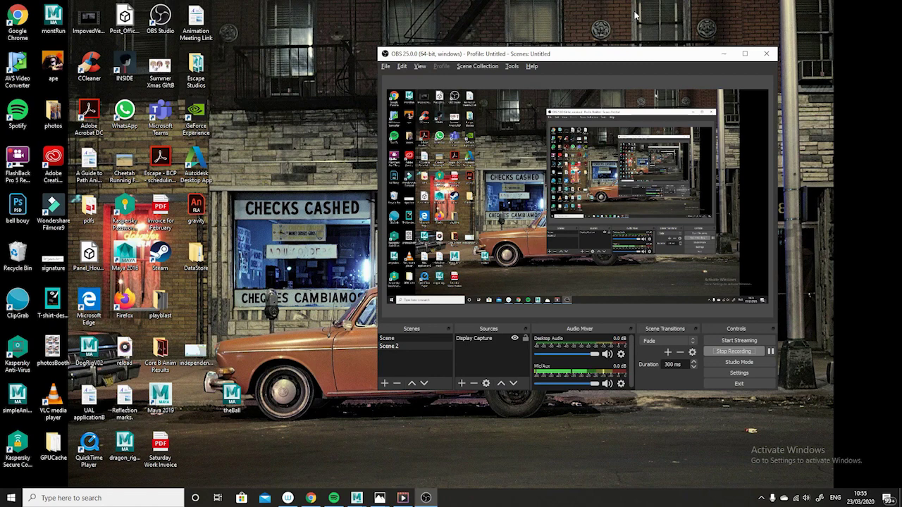
Minimise OBS and open the bouncingBallB video full screen from its taskbar preview.
click(726, 55)
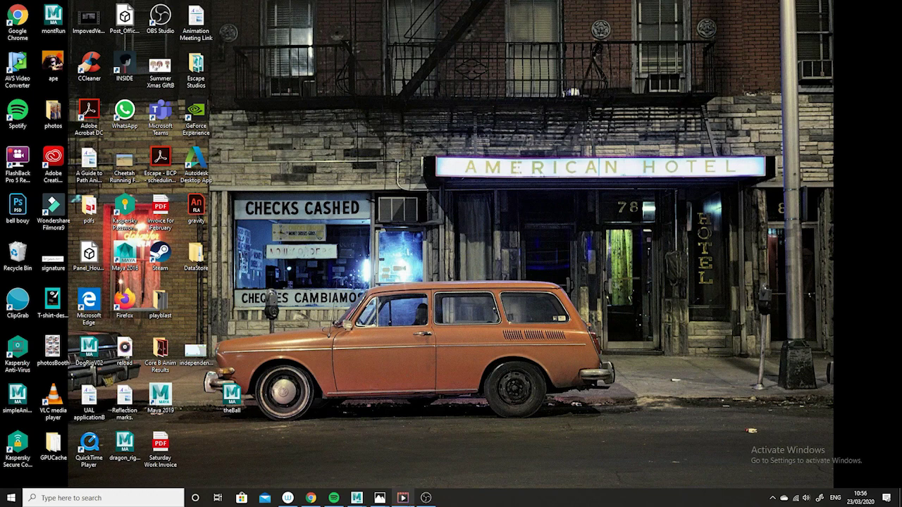
mouse_move(358, 499)
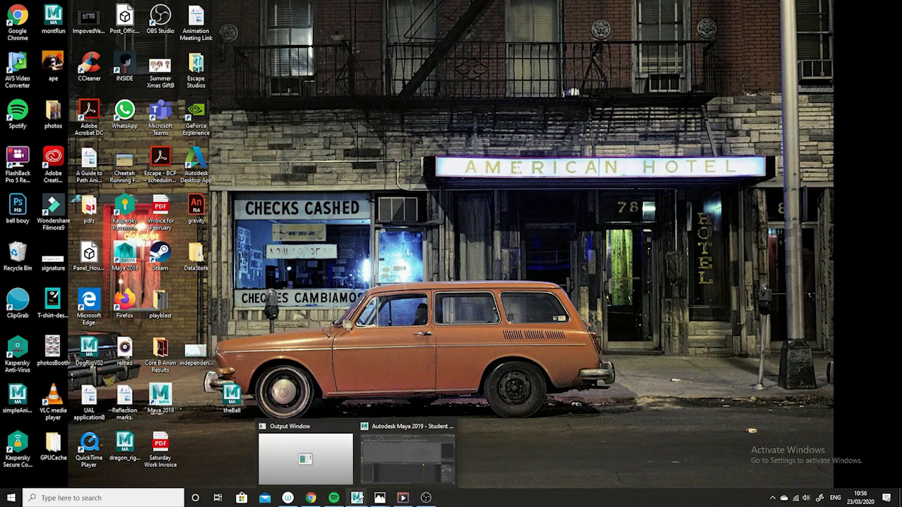
mouse_move(403, 497)
click(296, 457)
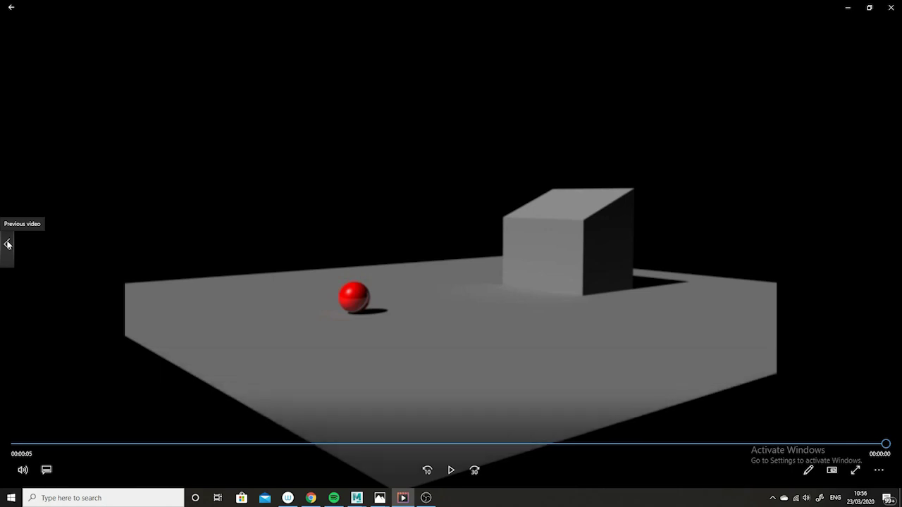
Go back to the bouncingBallB clip, replay it from the start, then minimise Movies & TV.
click(9, 245)
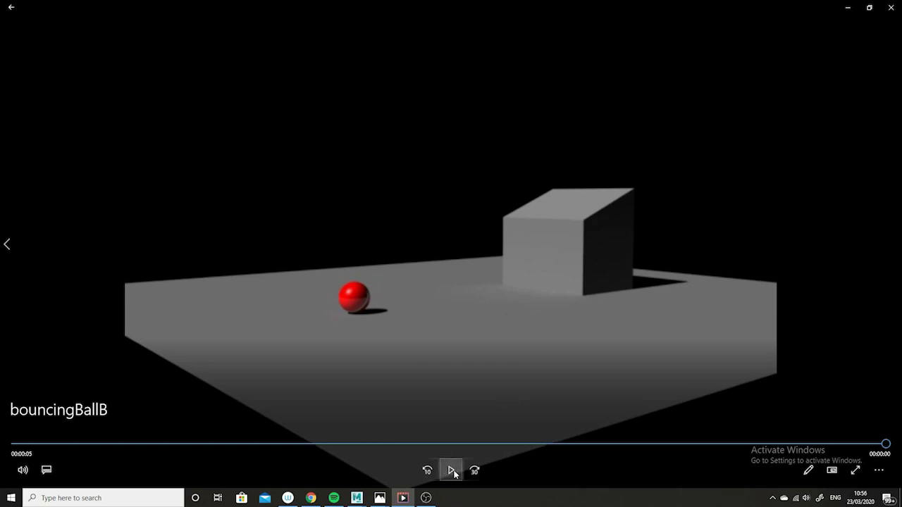
click(453, 472)
click(849, 10)
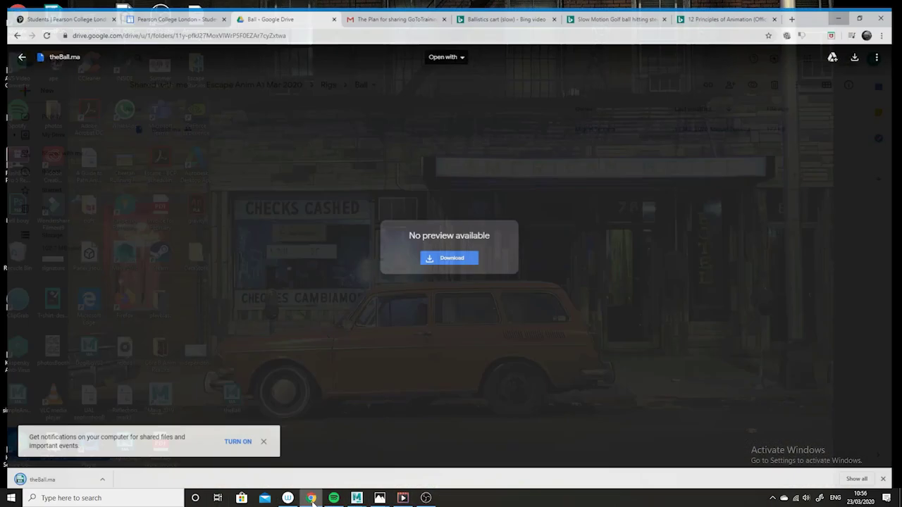
Show theBall.ma's Drive page in Chrome, then bring up independent-velocity.jpg in Photos.
click(311, 498)
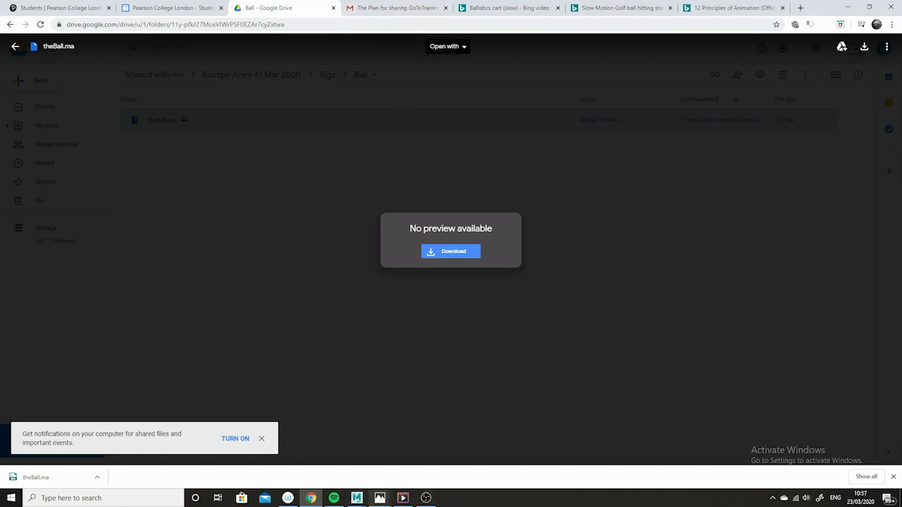
mouse_move(413, 499)
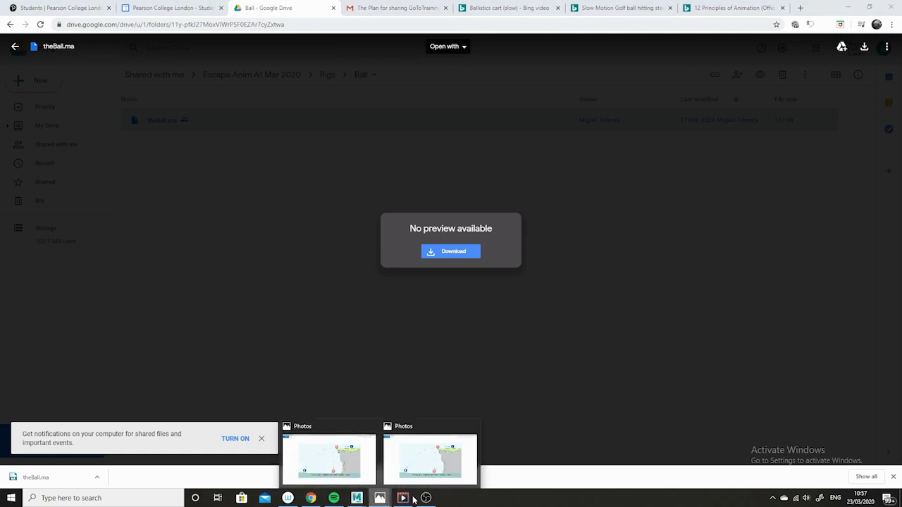
click(339, 477)
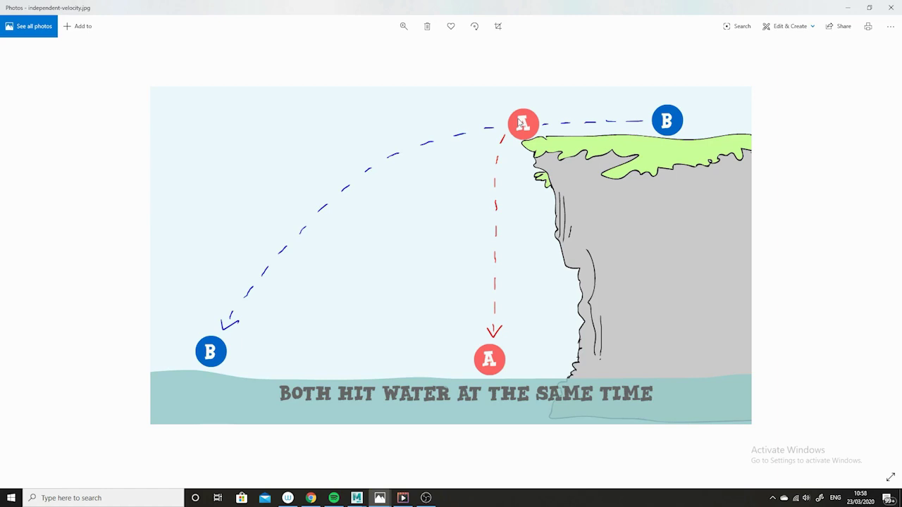
Minimise Photos, replay and pause the bouncingBallA clip, then minimise Movies & TV to reveal Drive.
click(848, 7)
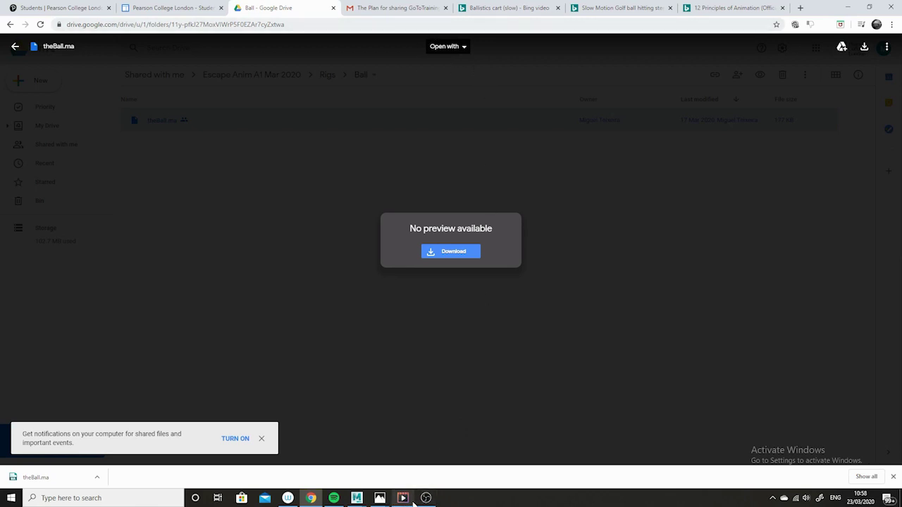
click(402, 497)
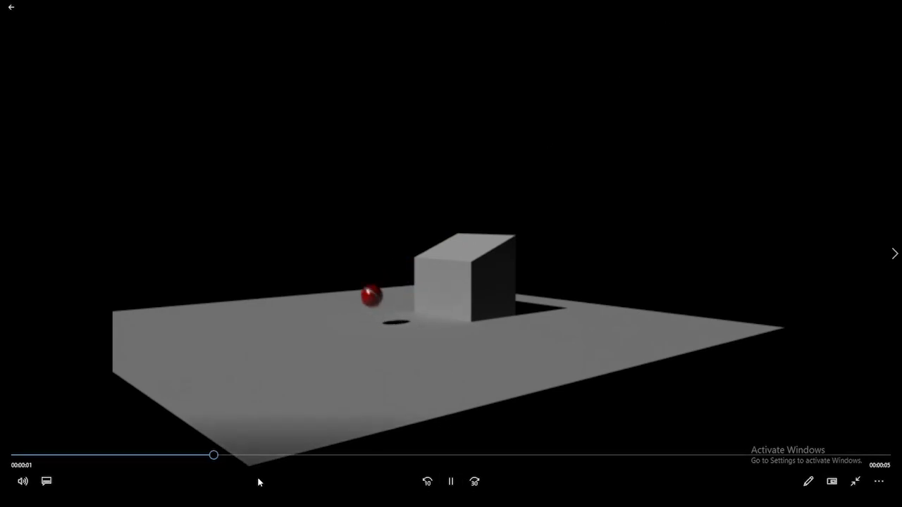
click(451, 482)
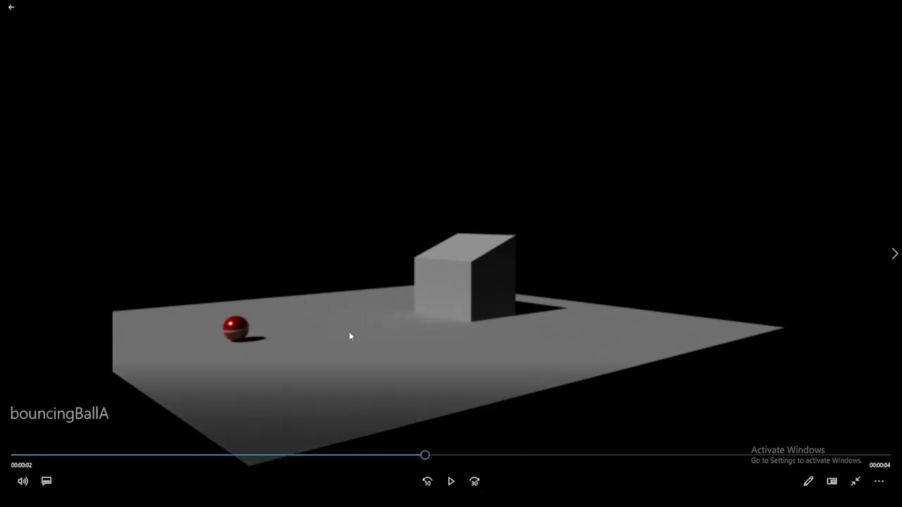
click(12, 10)
click(848, 8)
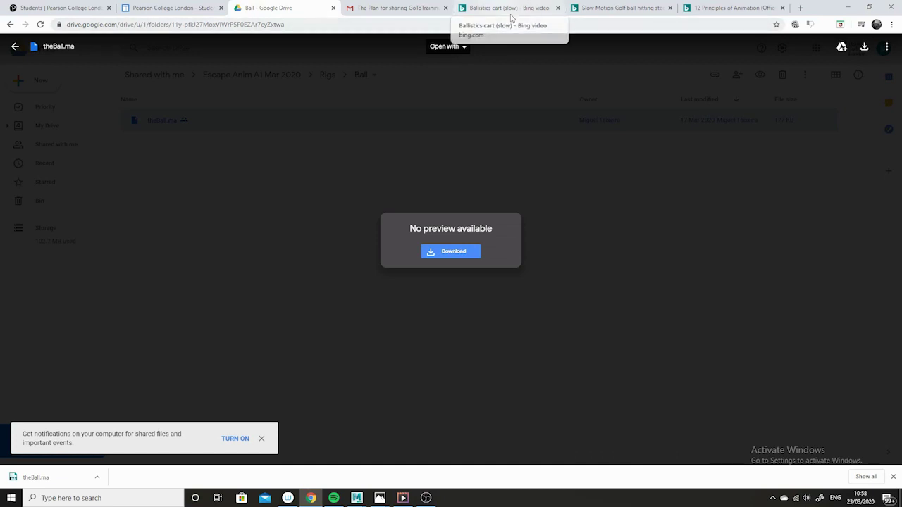
Play the 'Ballistics cart (slow)' video in its tab and pause it at 0:10 of 0:14.
click(486, 15)
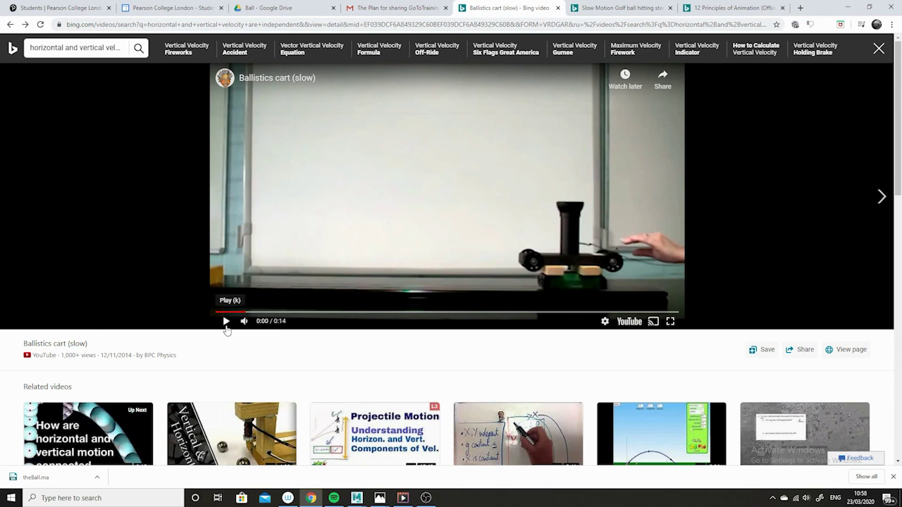
click(226, 328)
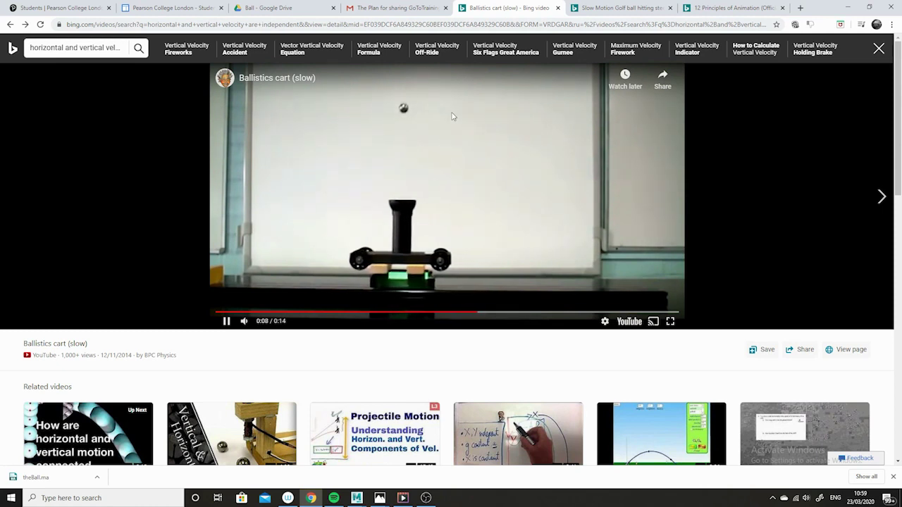
click(227, 322)
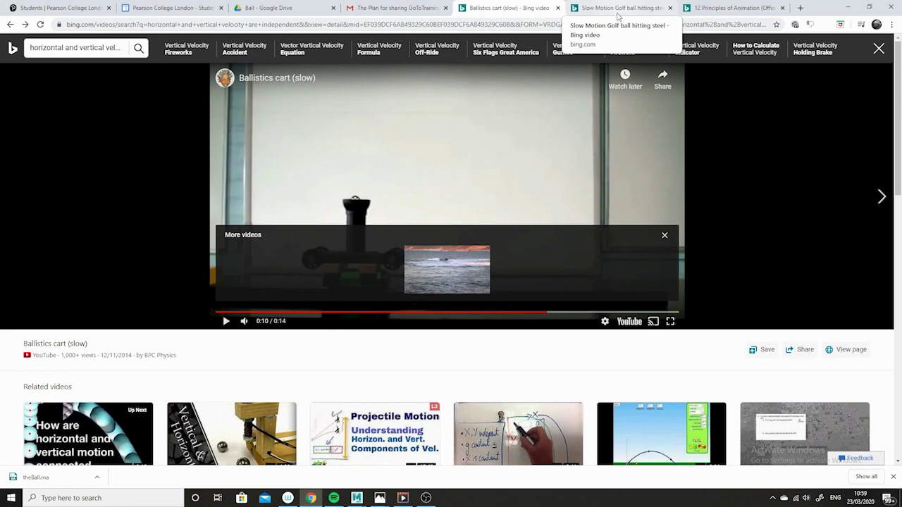
Play the Slow Motion Golf ball hitting steel clip, pause at 0:30, then minimise Chrome.
click(730, 11)
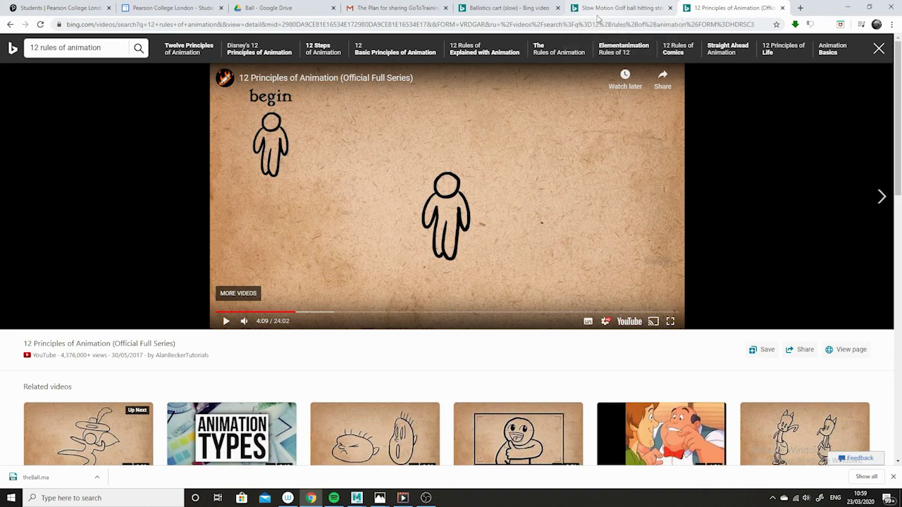
click(599, 17)
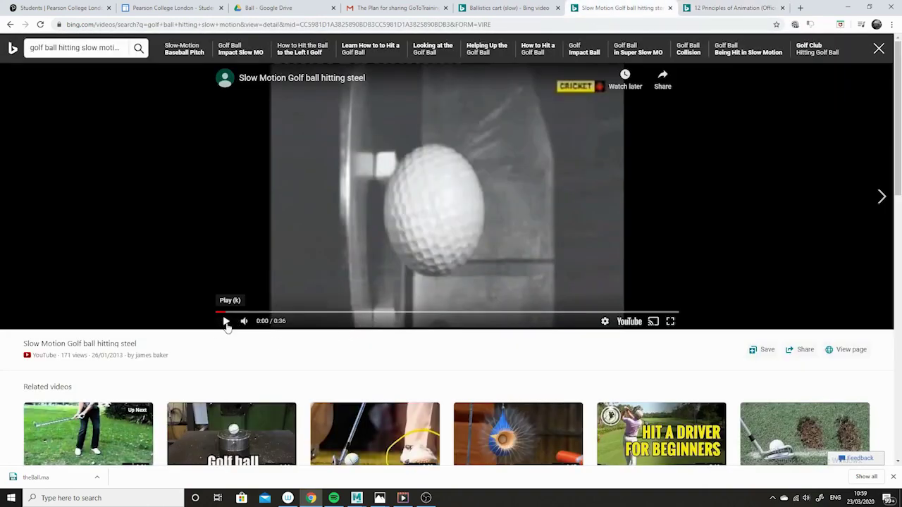
click(226, 322)
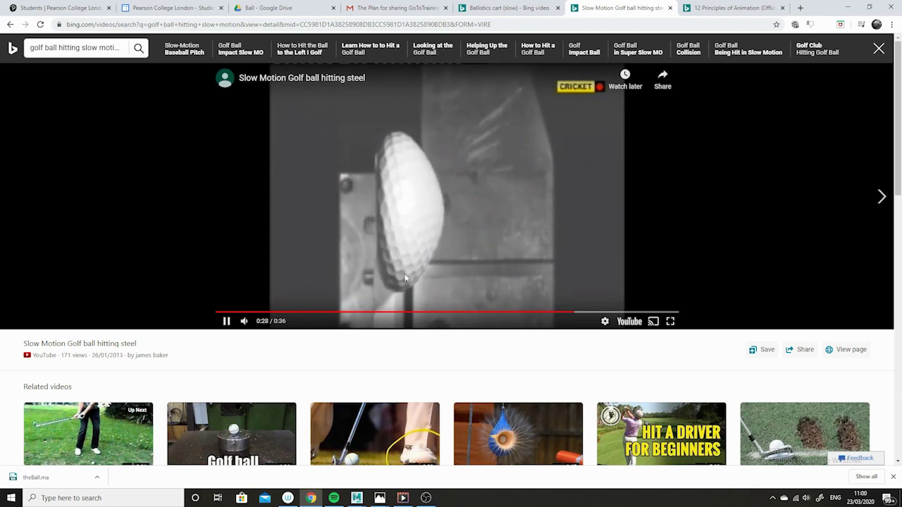
click(226, 322)
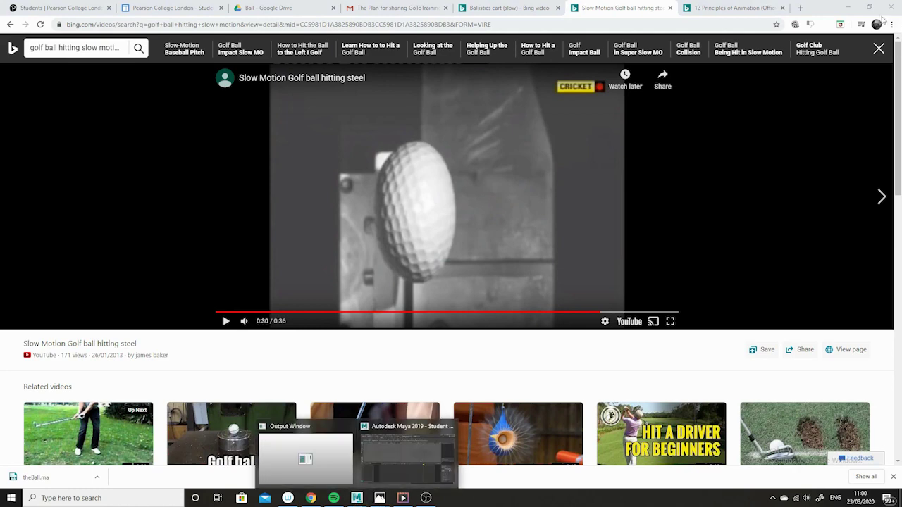
click(847, 8)
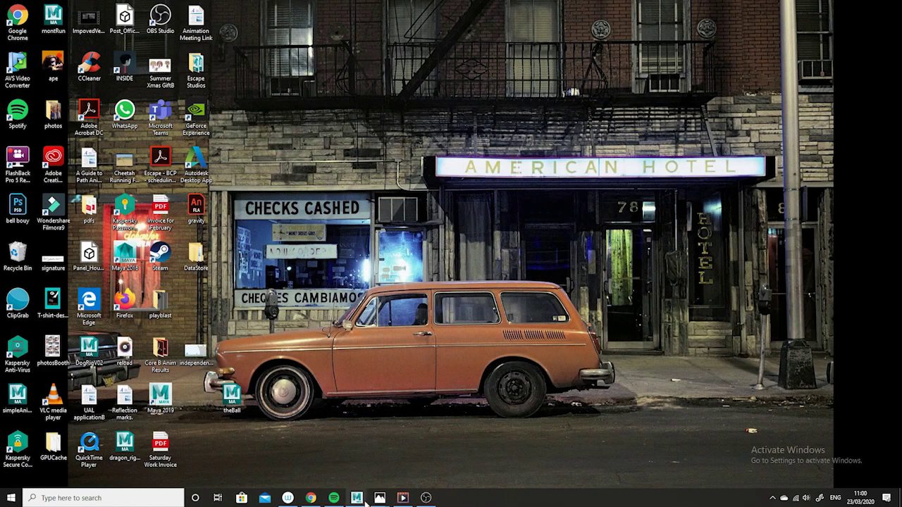
Bring Maya's empty untitled scene to the front and choose Windows > Workspaces > Sculpting.
mouse_move(357, 498)
click(416, 448)
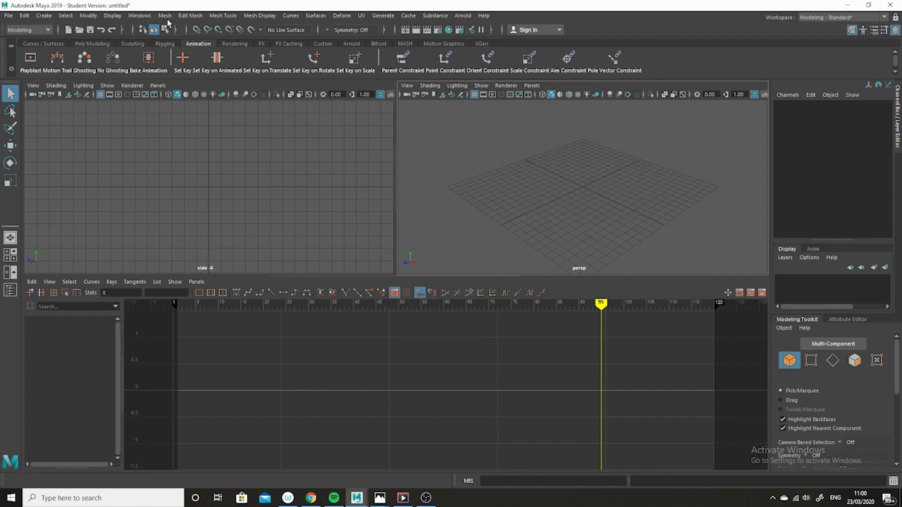
click(140, 15)
mouse_move(187, 33)
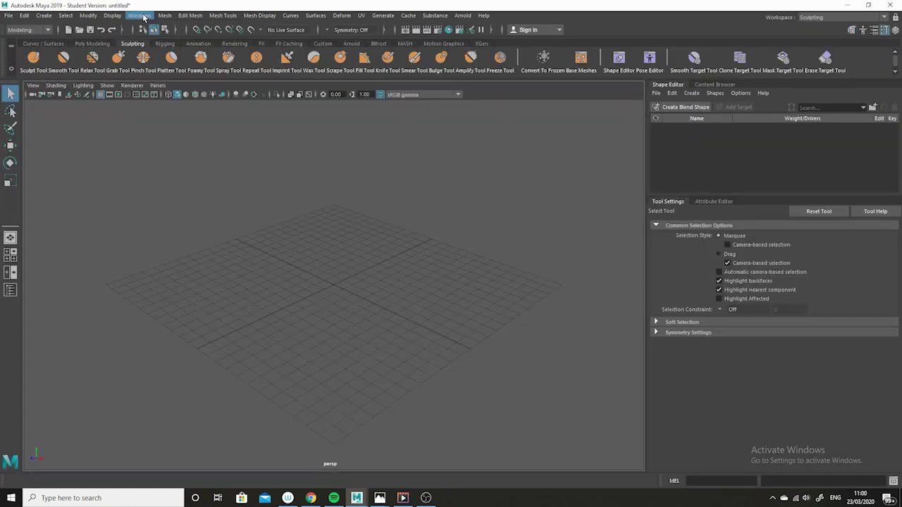
Switch the workspace to Modeling - Standard.
click(141, 15)
mouse_move(176, 34)
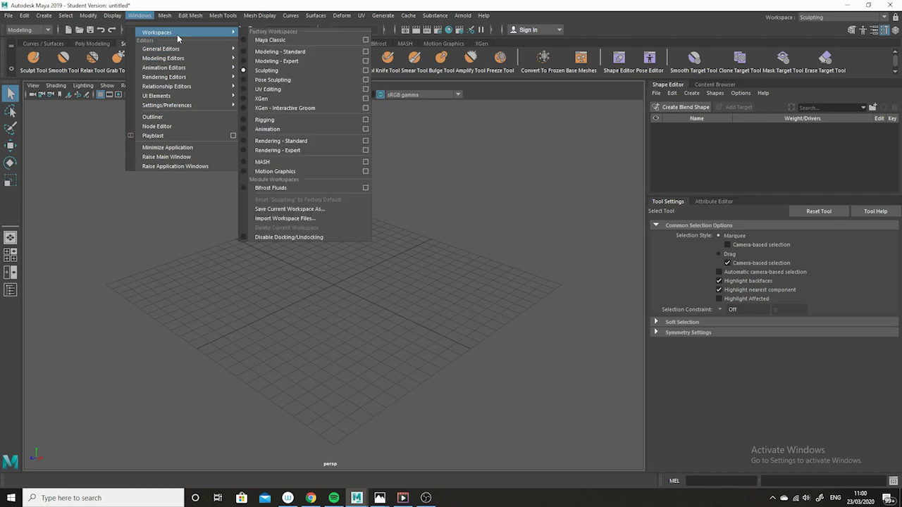
click(308, 51)
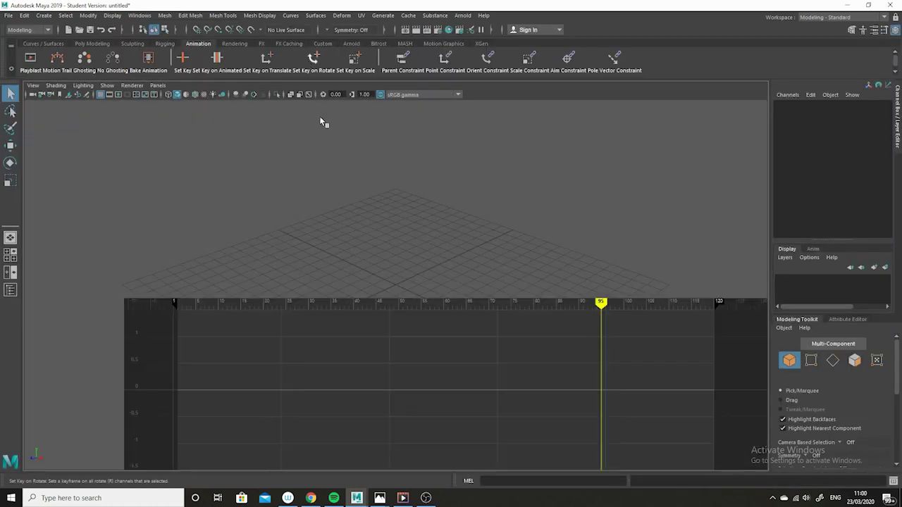
Switch the workspace to Animation, bringing up the Graph Editor beside the scene.
click(140, 16)
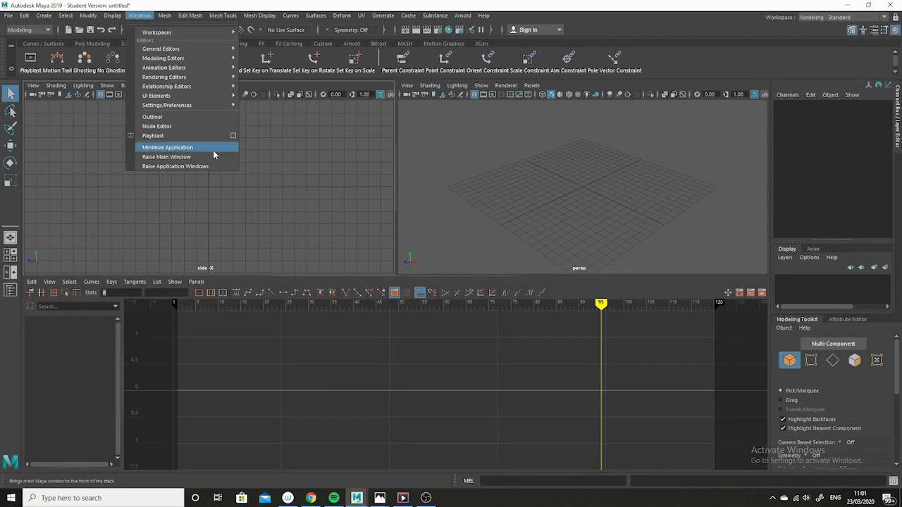
mouse_move(190, 80)
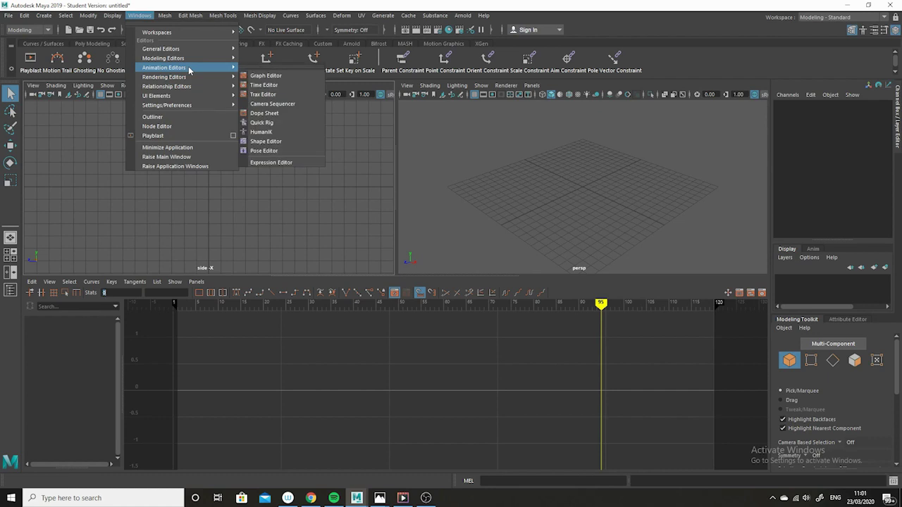
click(498, 180)
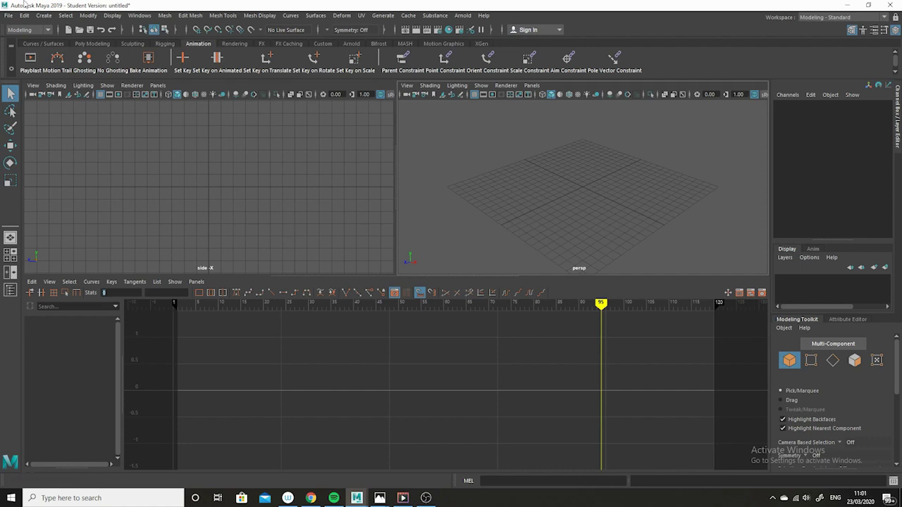
click(140, 15)
mouse_move(199, 69)
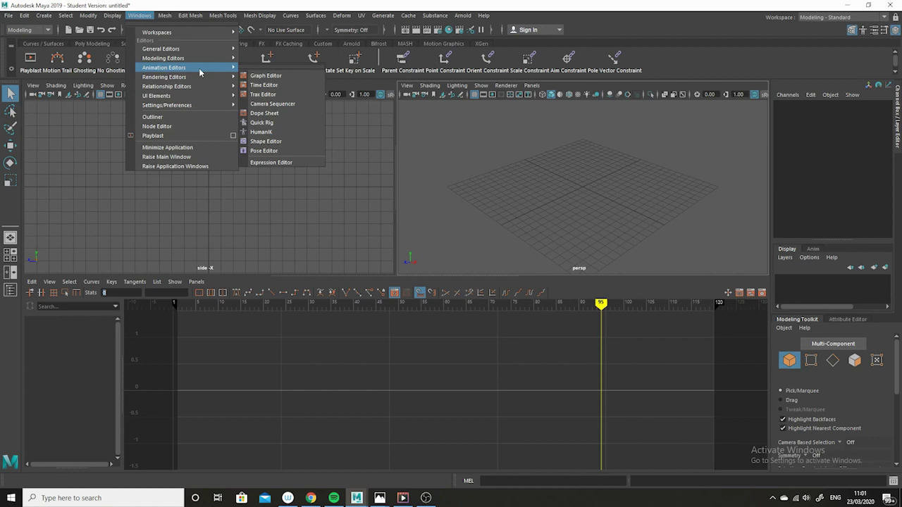
mouse_move(211, 33)
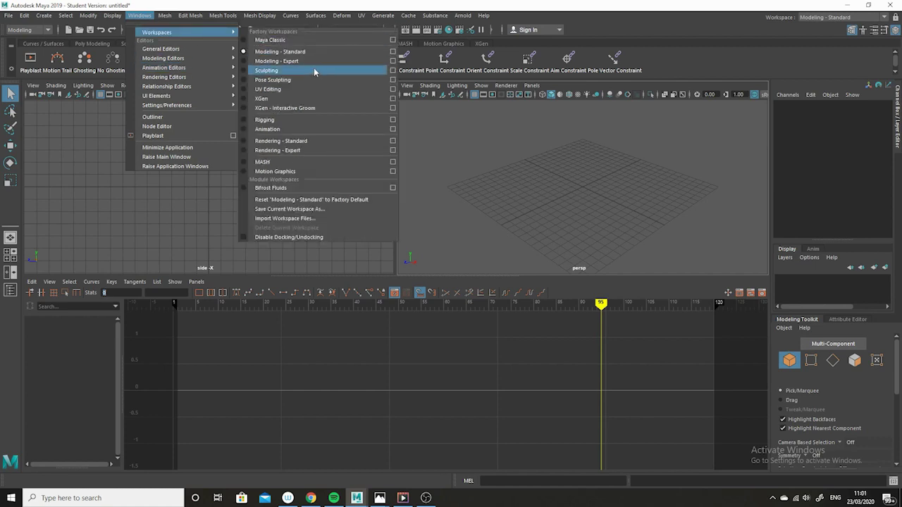
click(308, 129)
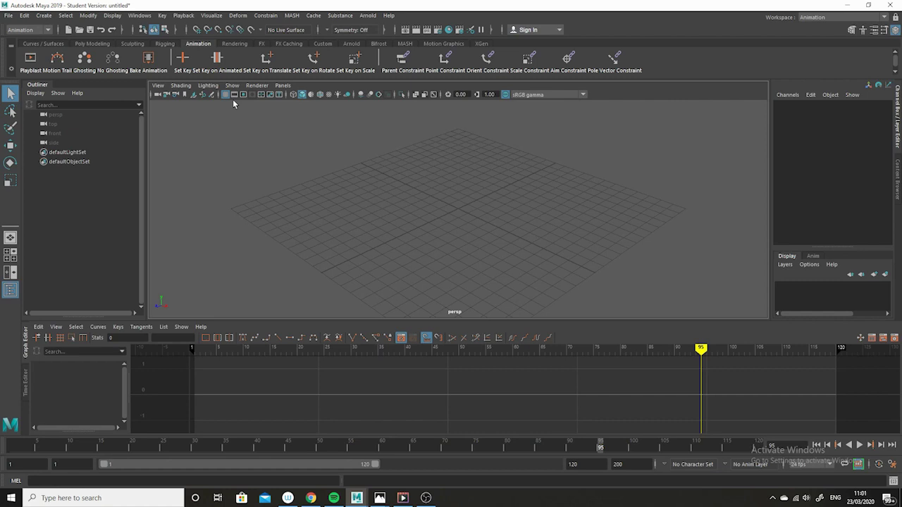
In the Shelf Editor, add a new shelf named myShelf and save all shelves.
click(138, 18)
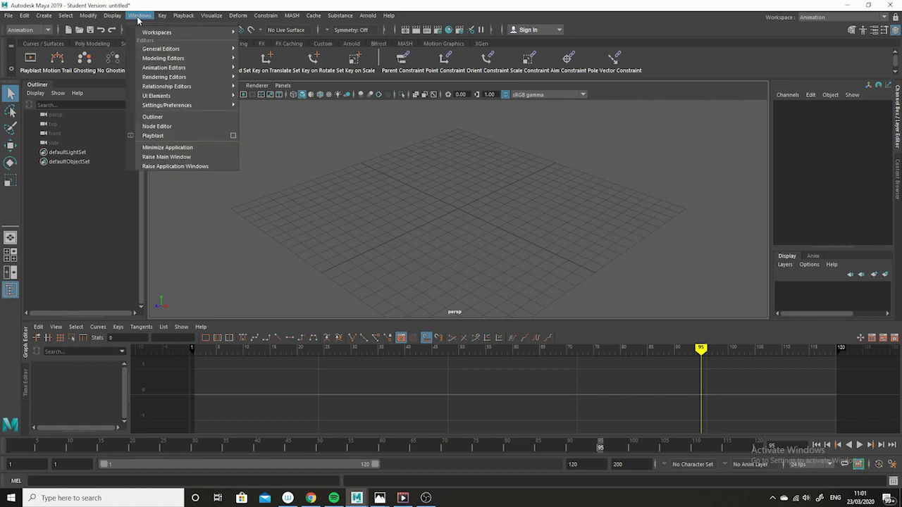
mouse_move(176, 107)
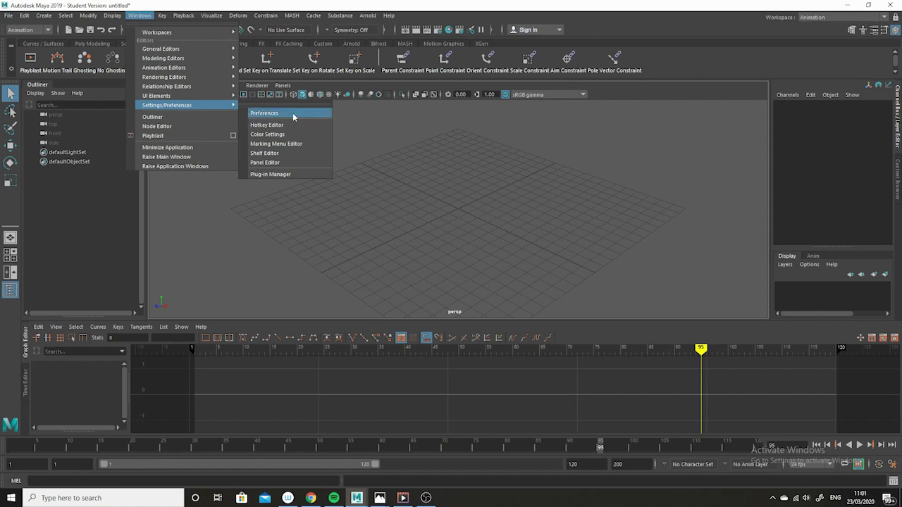
click(298, 156)
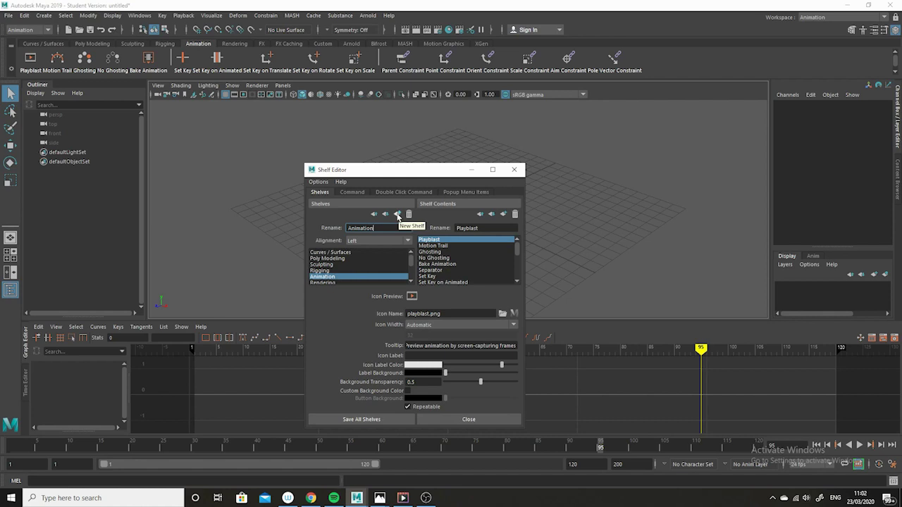
click(398, 214)
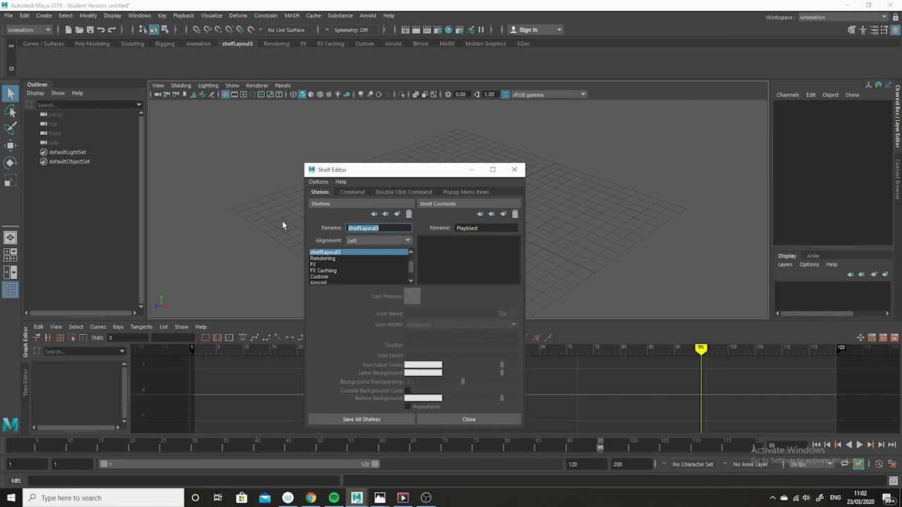
text(myShelf)
click(361, 420)
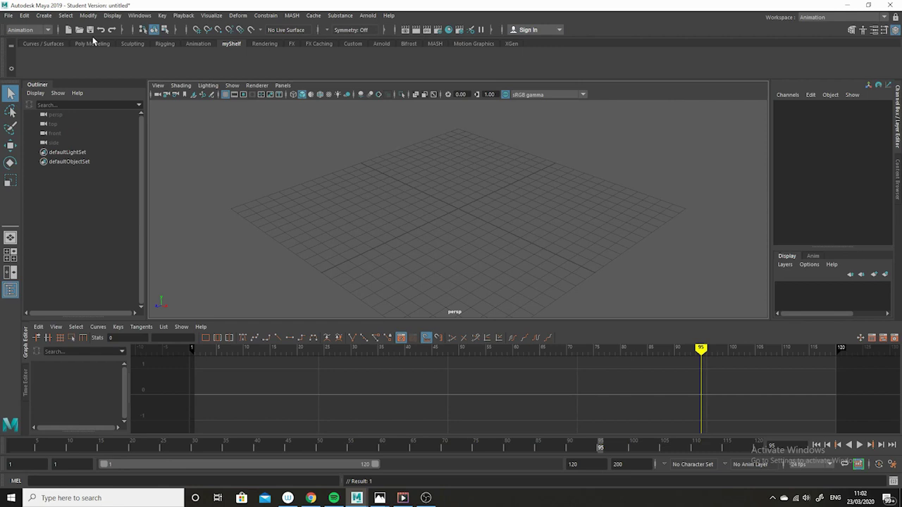
Open the Panel Editor's Layouts list showing Single Perspective View, Four View and others.
click(140, 18)
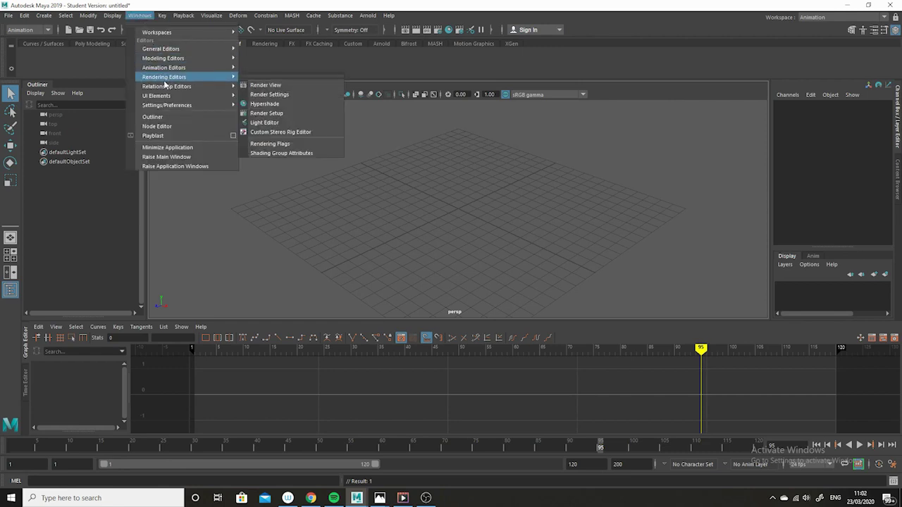
mouse_move(204, 105)
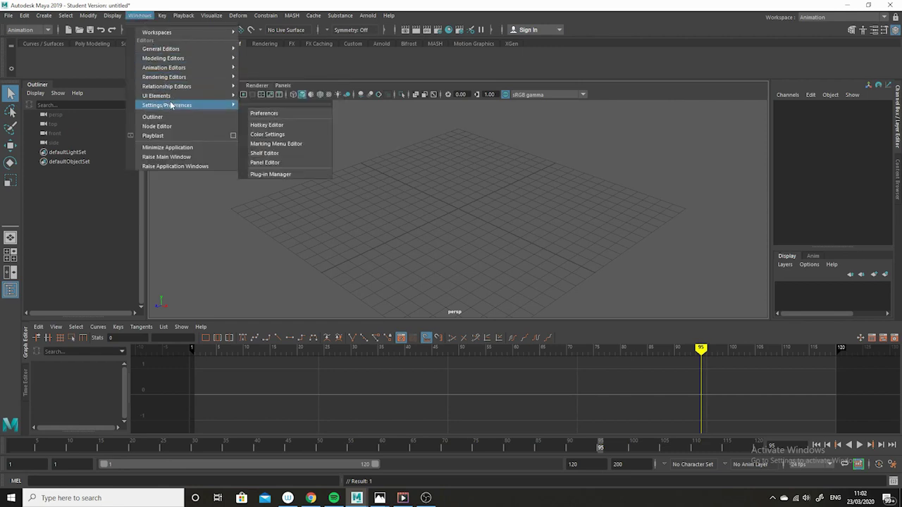
click(307, 162)
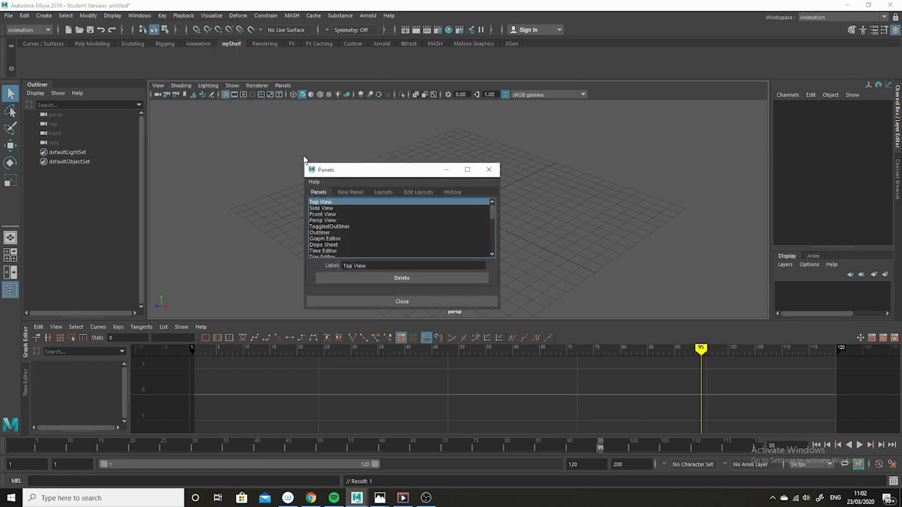
click(425, 194)
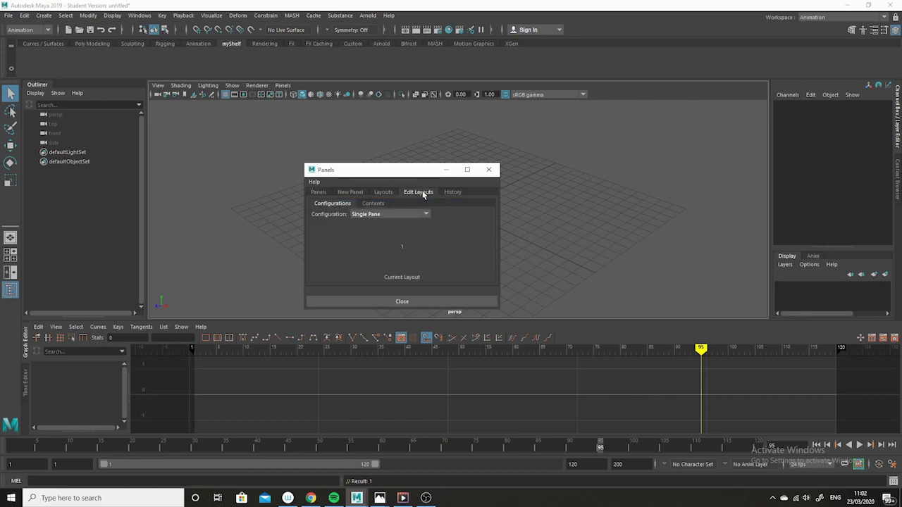
click(383, 193)
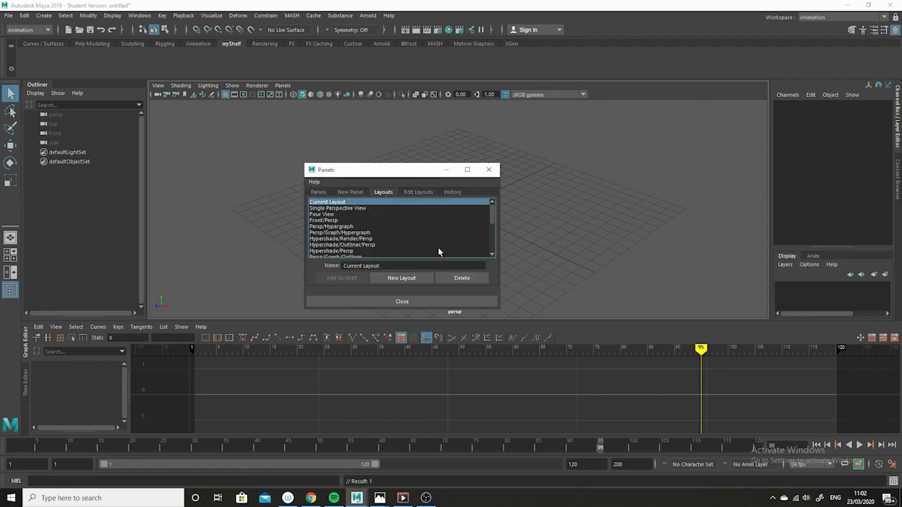
Create a new panel layout and try naming it myLayout, dismissing the duplicate-name warning.
click(401, 280)
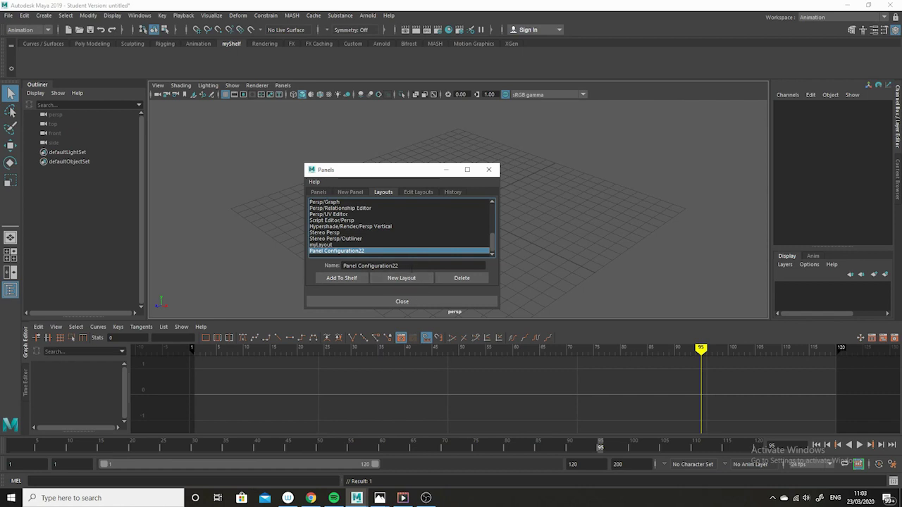
drag(402, 266, 246, 266)
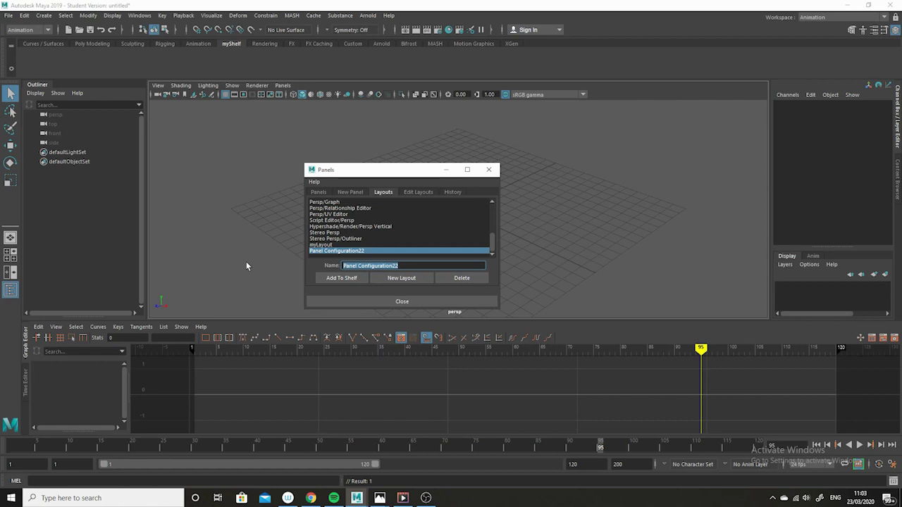
text(myLayout)
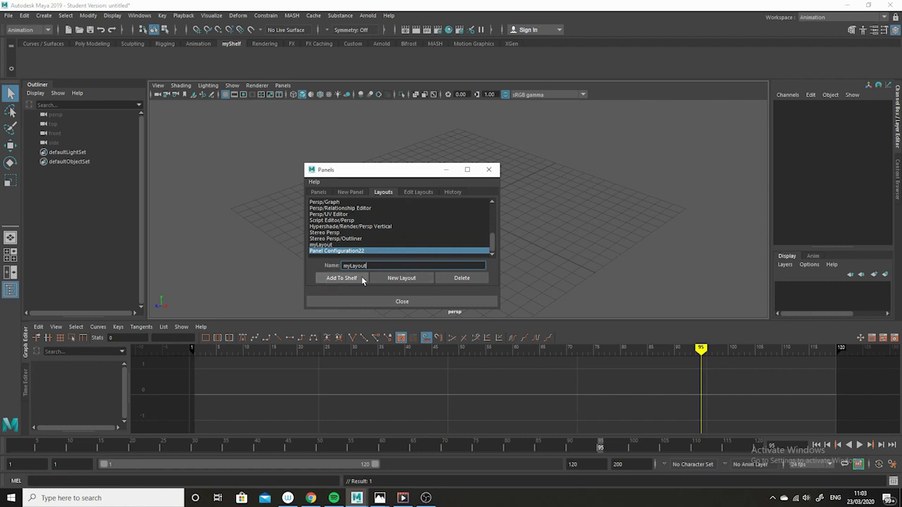
key(Return)
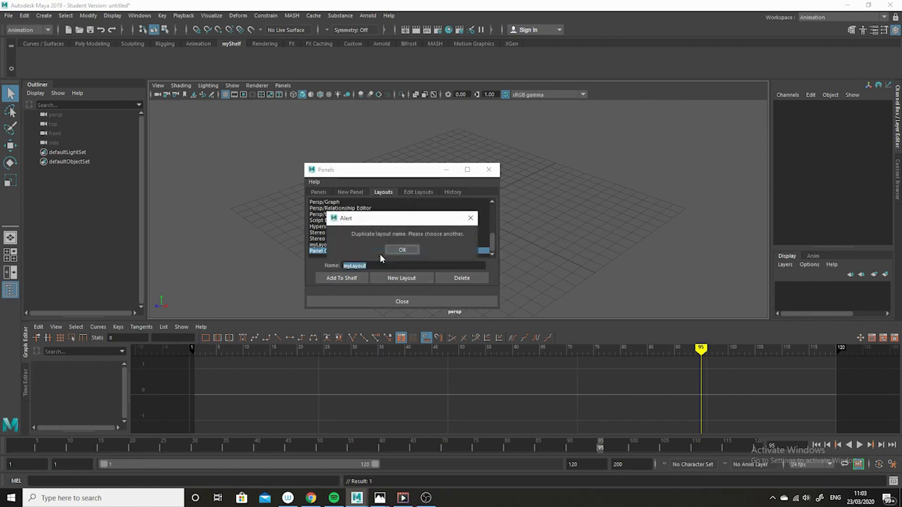
click(403, 250)
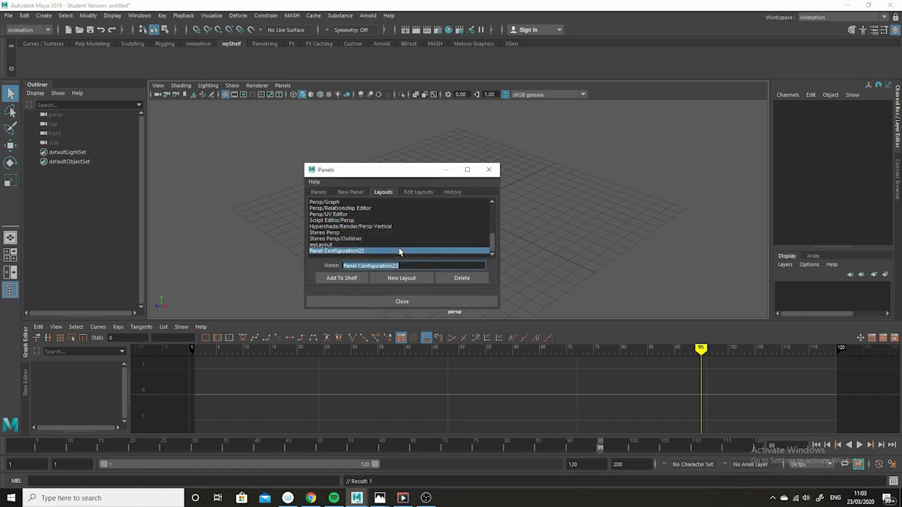
Delete the old myLayout and rename Panel Configuration22 to myLayout.
click(323, 245)
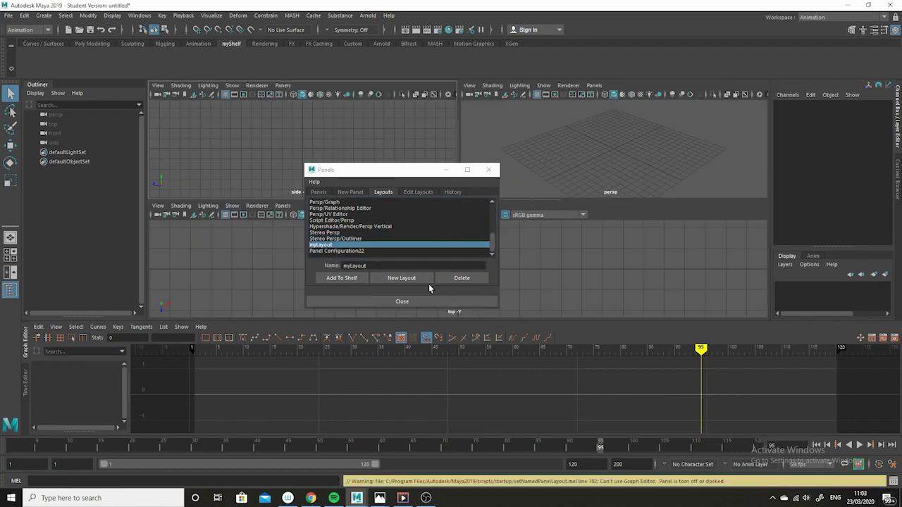
click(463, 282)
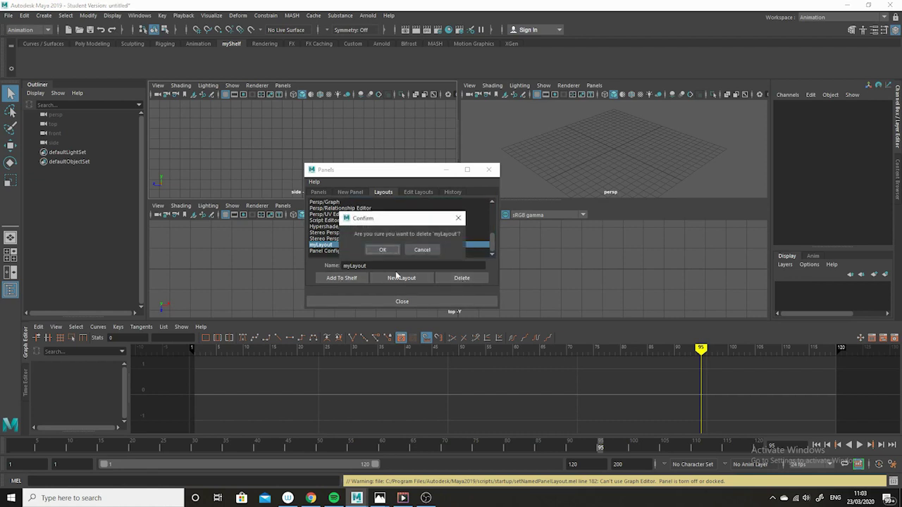
click(381, 251)
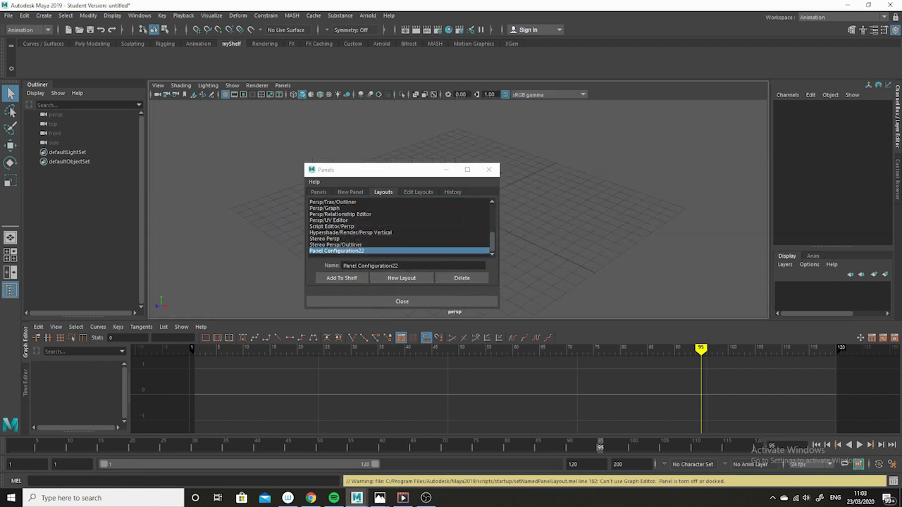
drag(398, 266, 342, 266)
text(m)
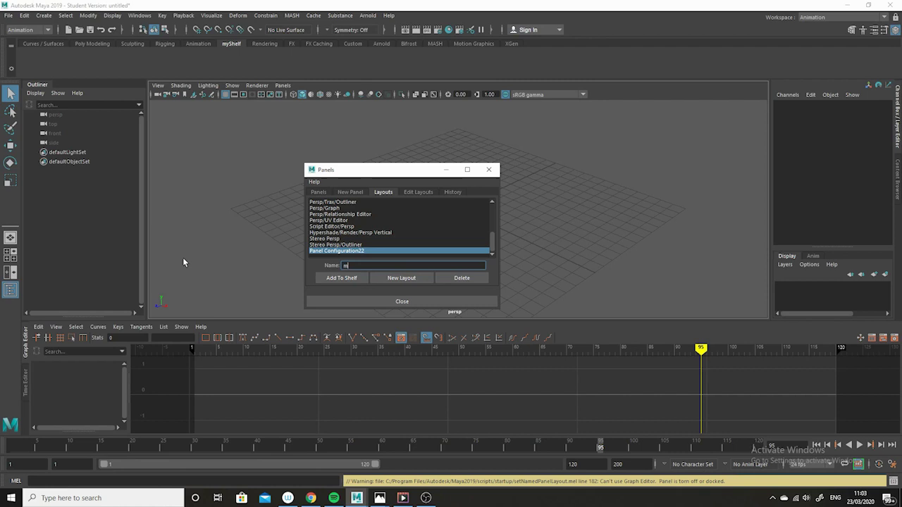
text(yLayout)
key(Return)
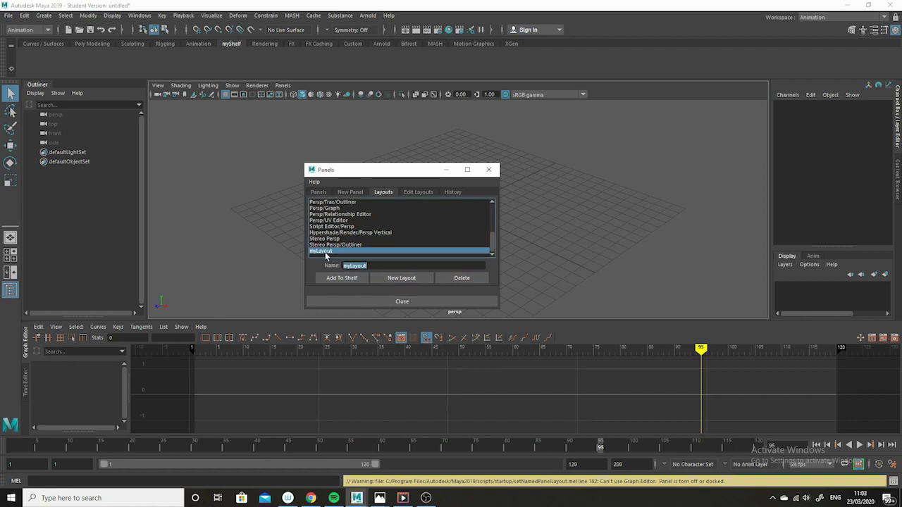
Set myLayout's configuration to Three Panes Split Top and lower the pane divider.
click(417, 192)
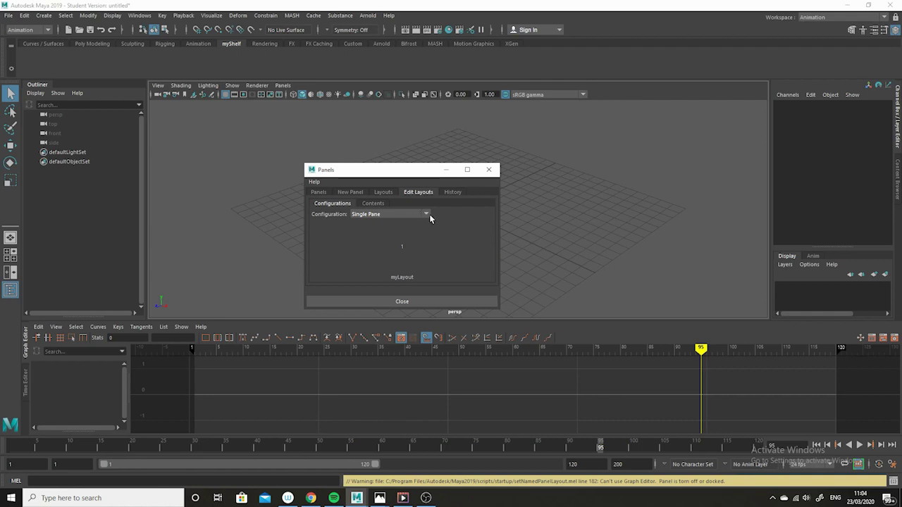
click(426, 214)
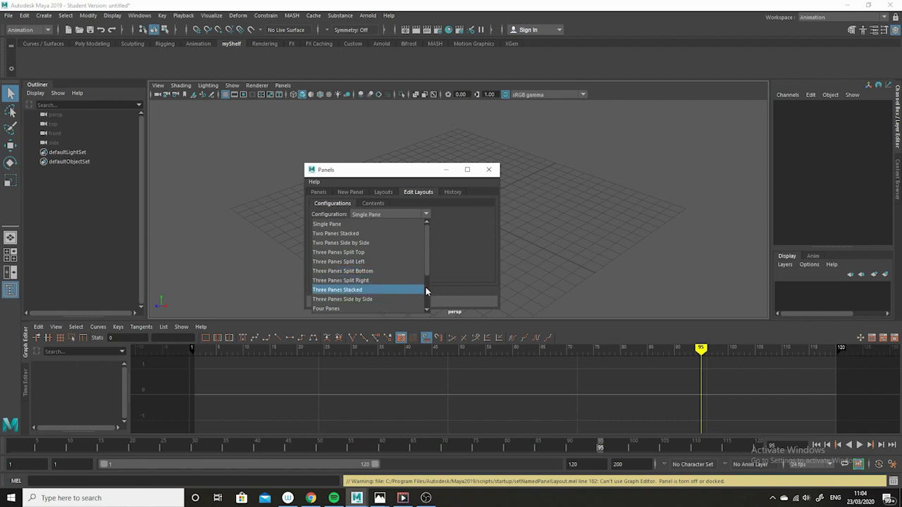
scroll(424, 271, down, 1)
drag(425, 275, 425, 280)
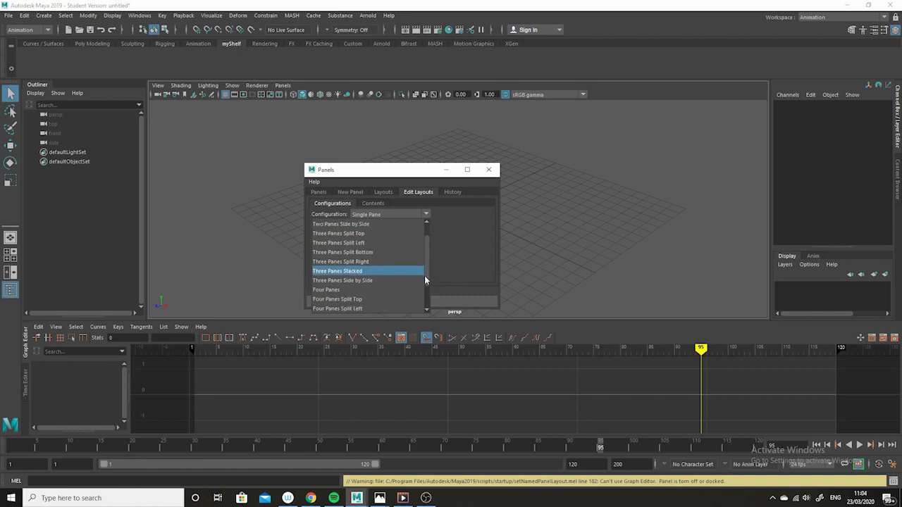
click(377, 233)
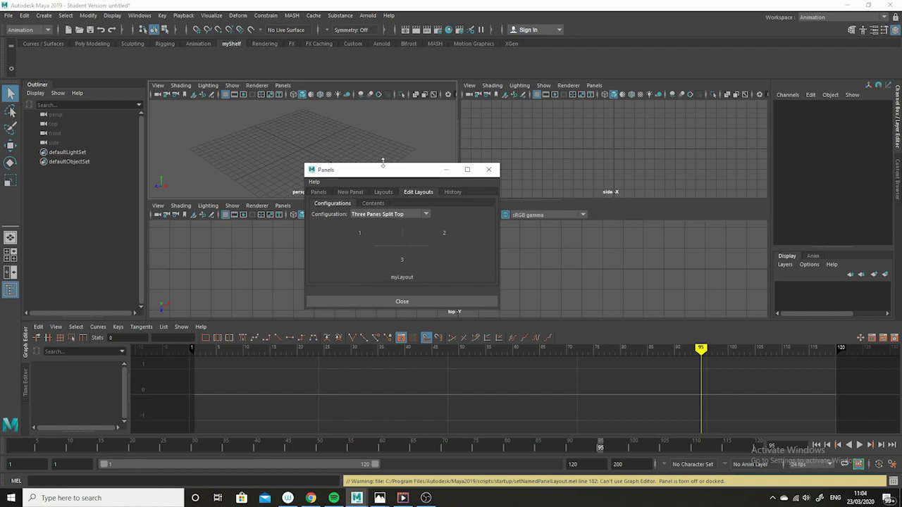
drag(384, 177, 484, 210)
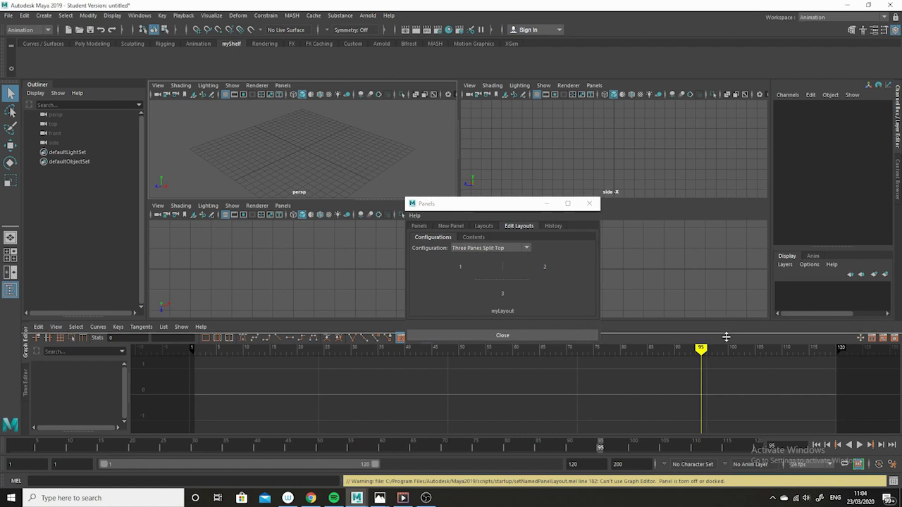
drag(727, 335, 728, 444)
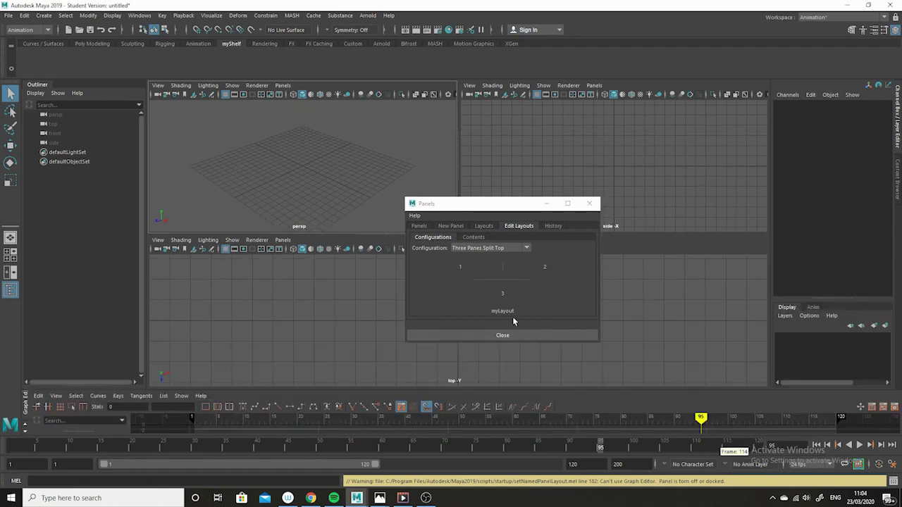
In Contents, put Side Panel in pane 1 and Graph Editor in pane 3, then collapse the Time Editor.
click(473, 238)
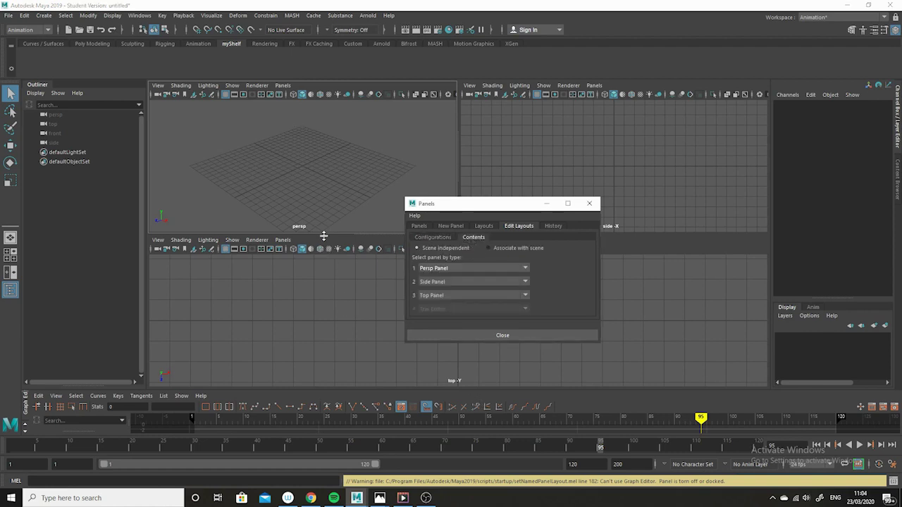
drag(323, 234, 323, 258)
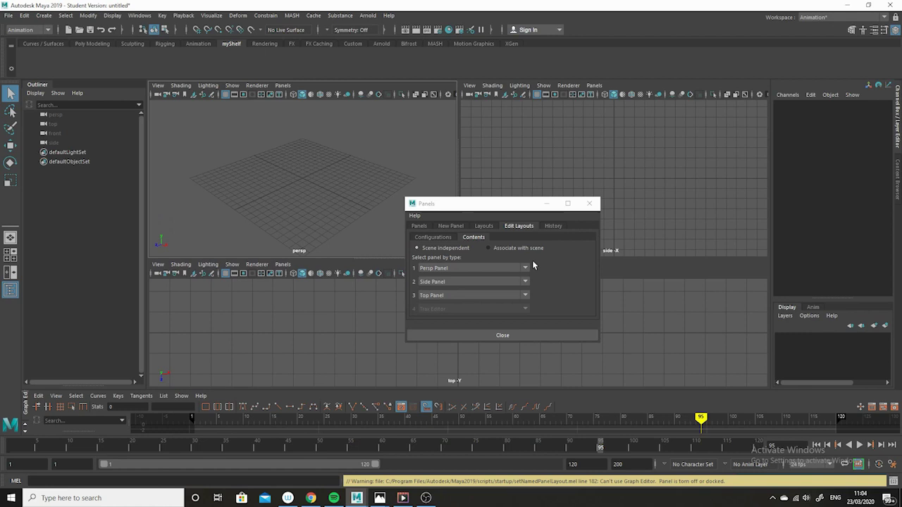
click(525, 269)
click(468, 297)
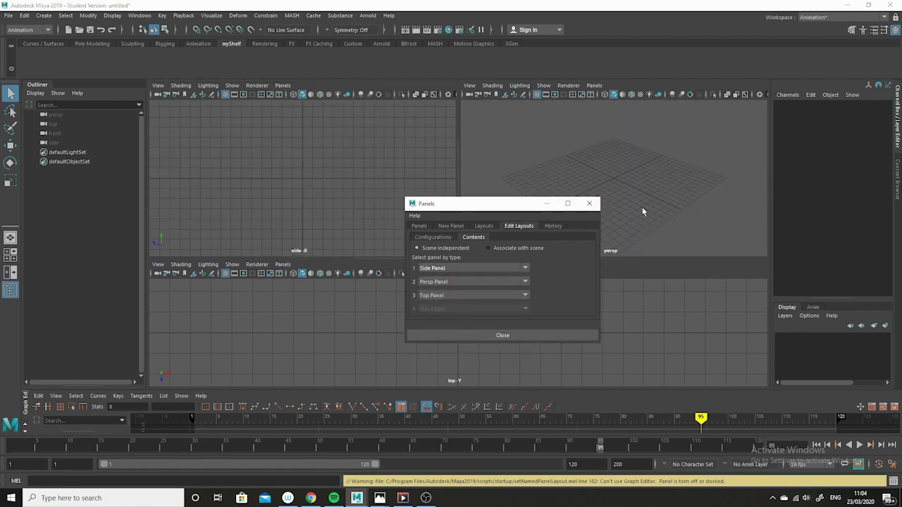
click(505, 296)
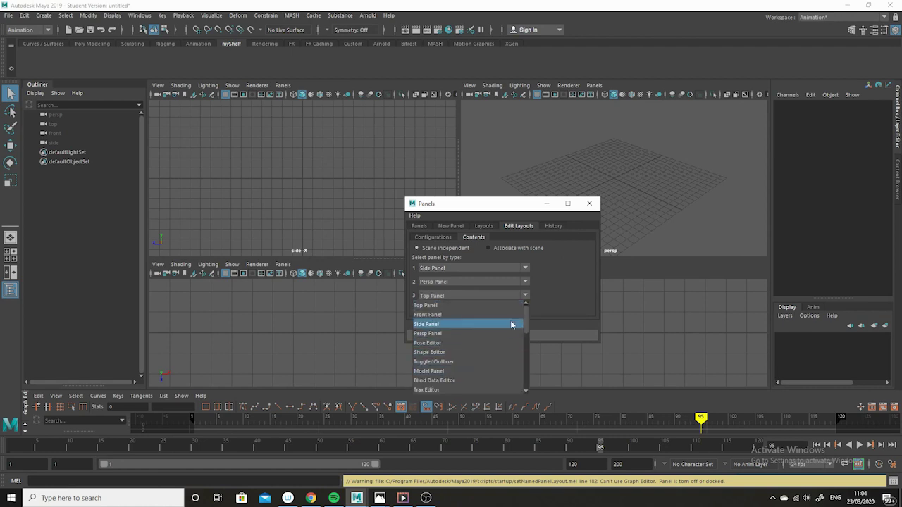
drag(526, 319, 523, 341)
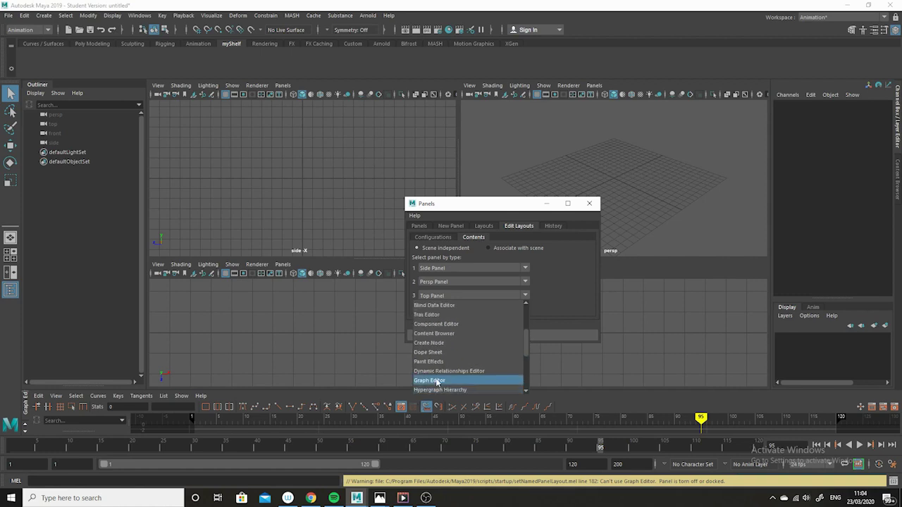
click(437, 378)
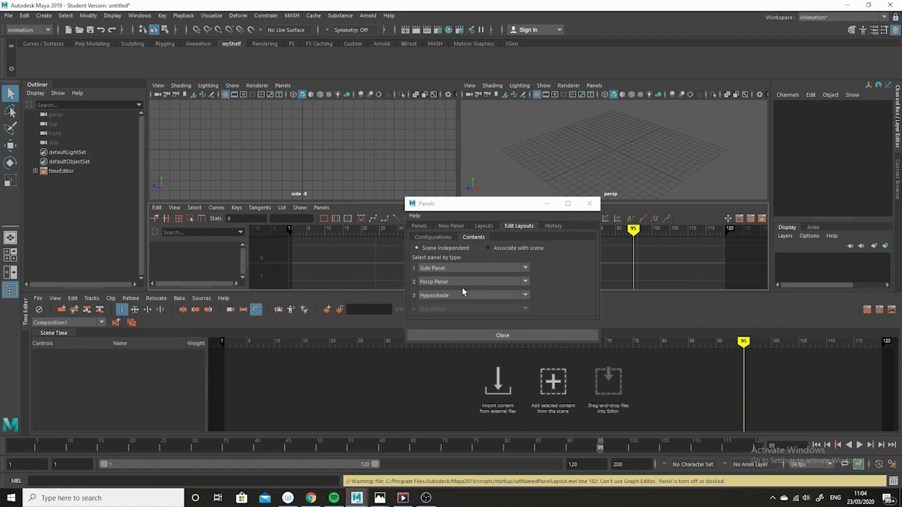
click(26, 323)
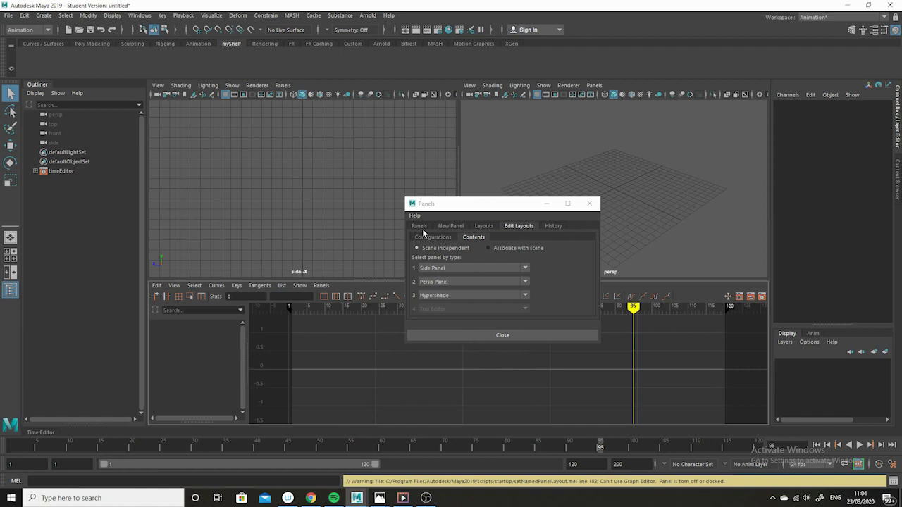
Add myLayout to the shelf, close Panel settings, and test it via single-view and myLayout buttons.
click(484, 226)
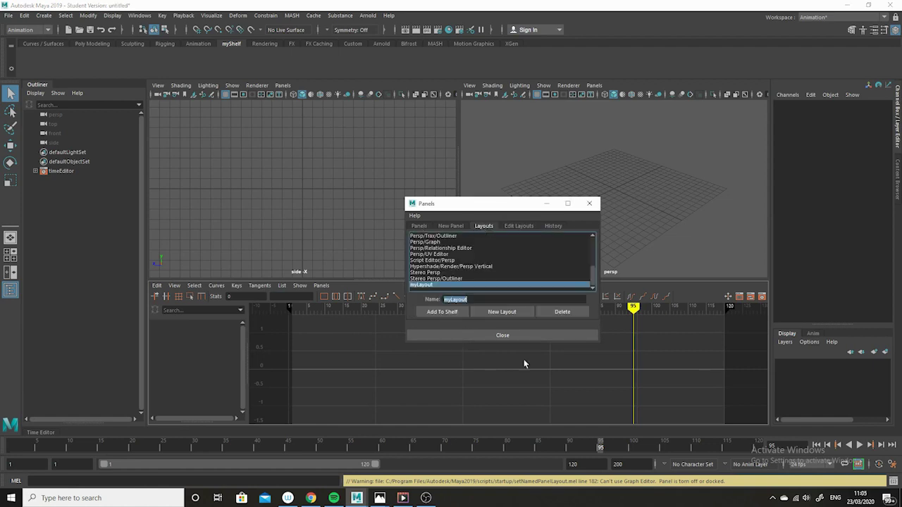
click(449, 315)
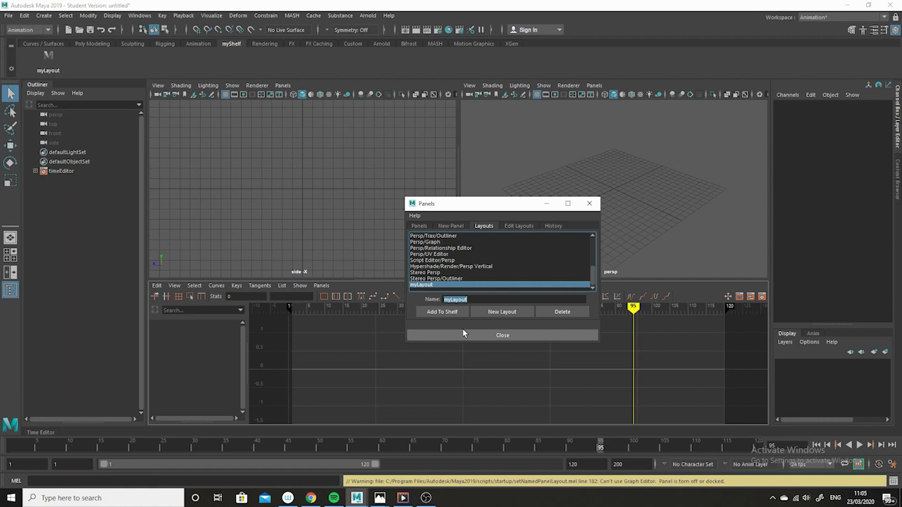
click(530, 337)
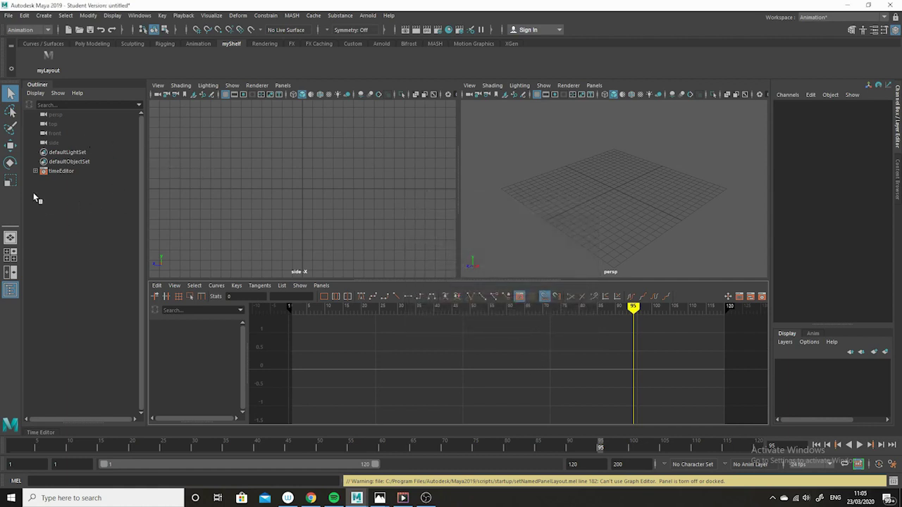
click(10, 238)
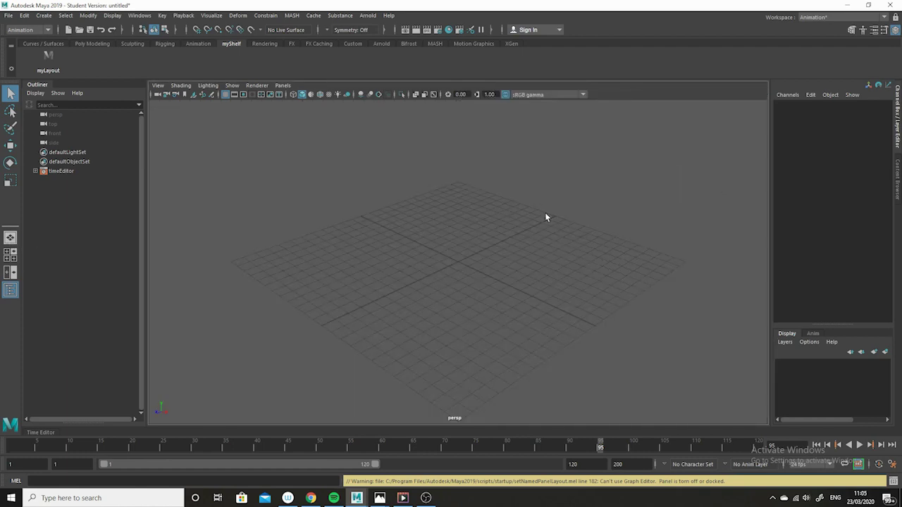
click(48, 62)
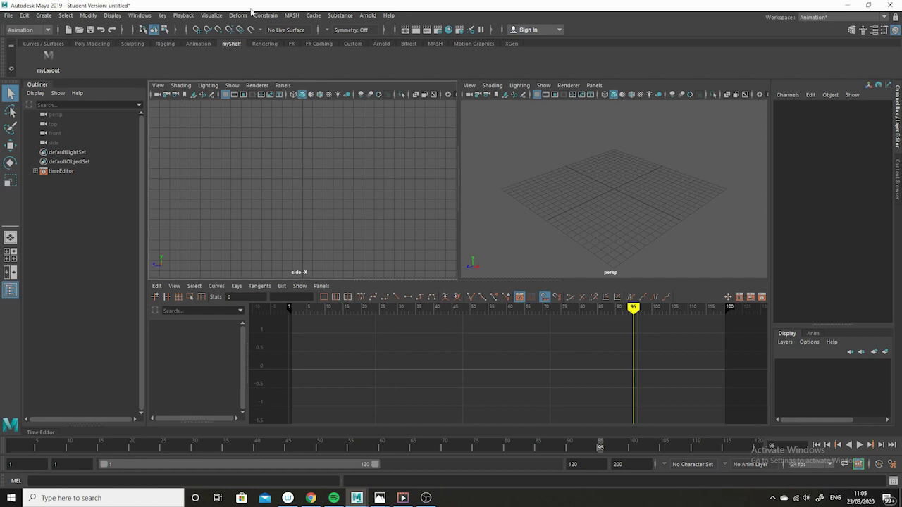
click(143, 17)
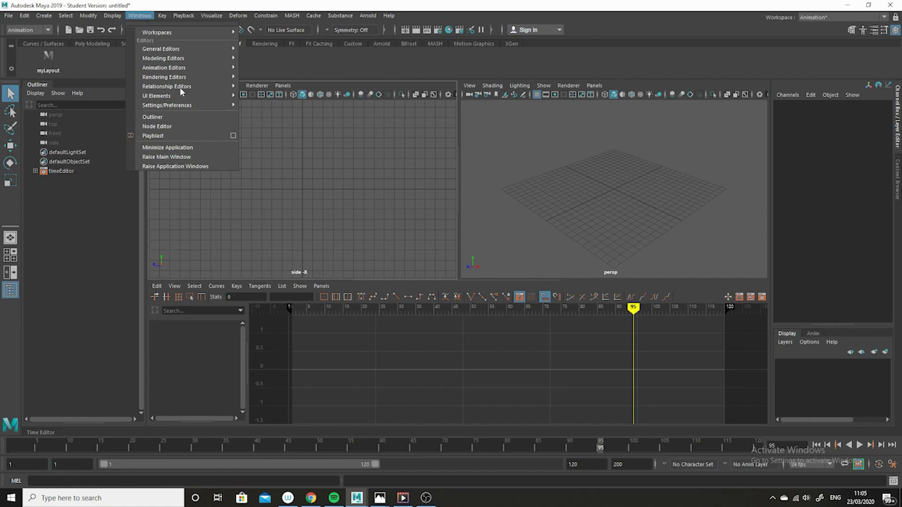
Open Preferences and set the Settings page's working time unit to 24 fps.
click(357, 181)
click(140, 16)
mouse_move(207, 107)
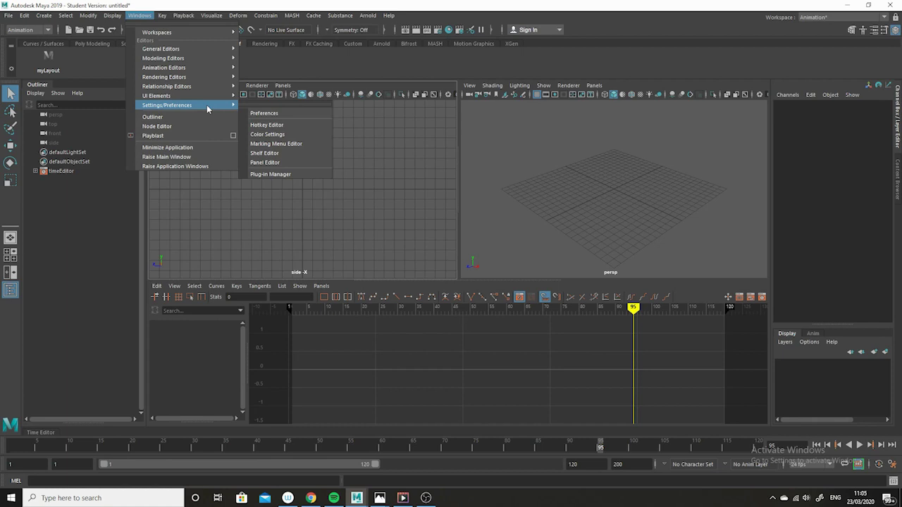
click(303, 116)
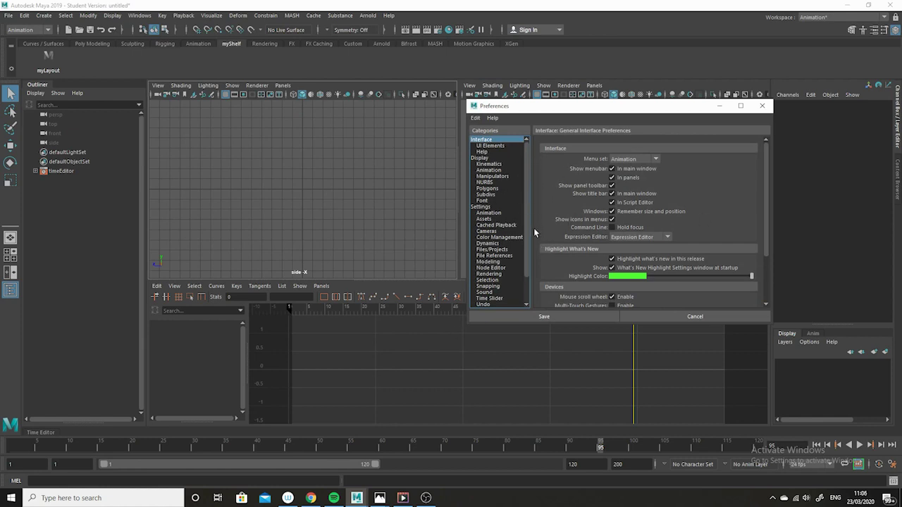
click(478, 208)
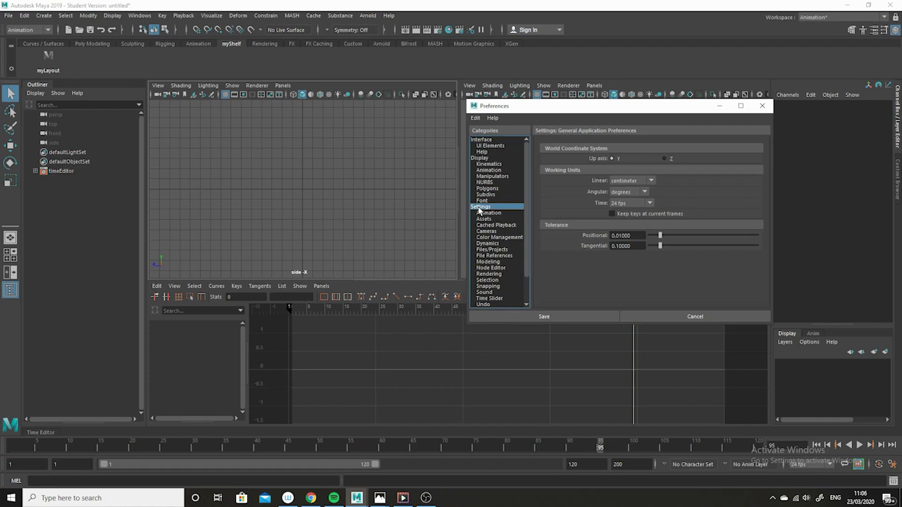
click(650, 203)
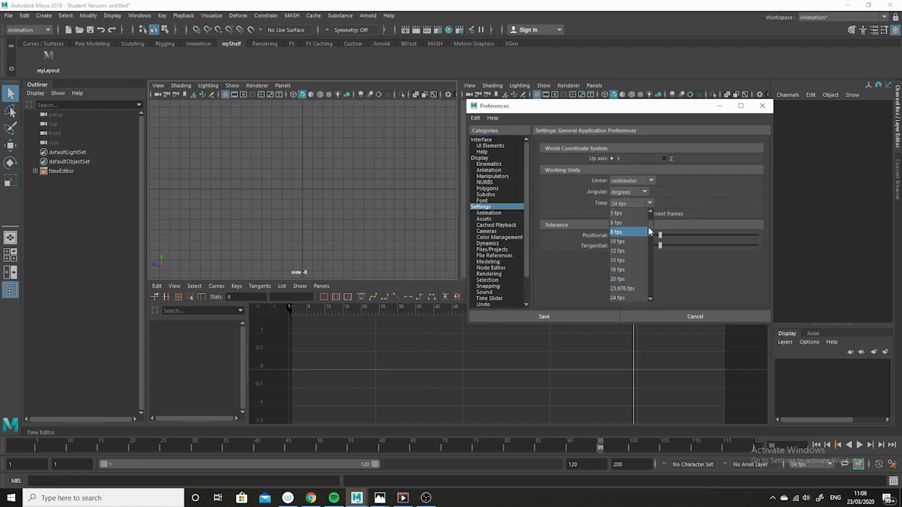
click(634, 298)
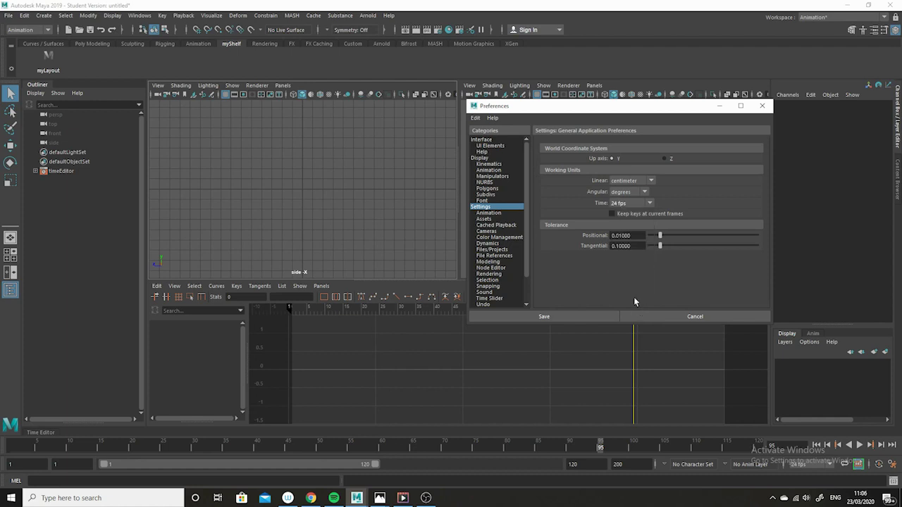
click(651, 203)
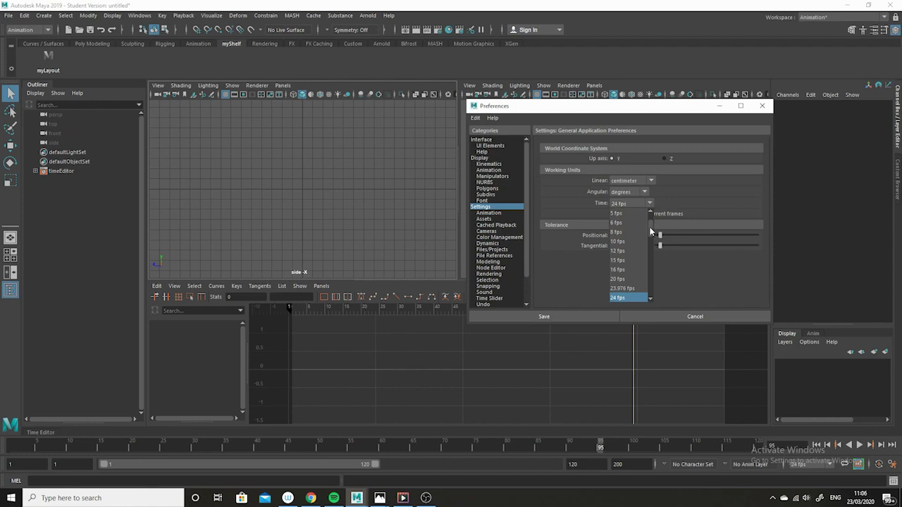
drag(650, 232, 647, 241)
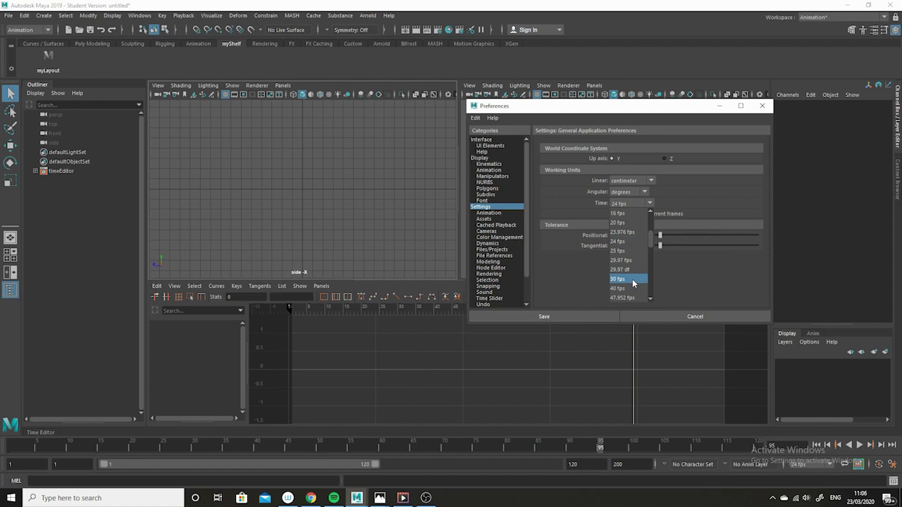
click(645, 242)
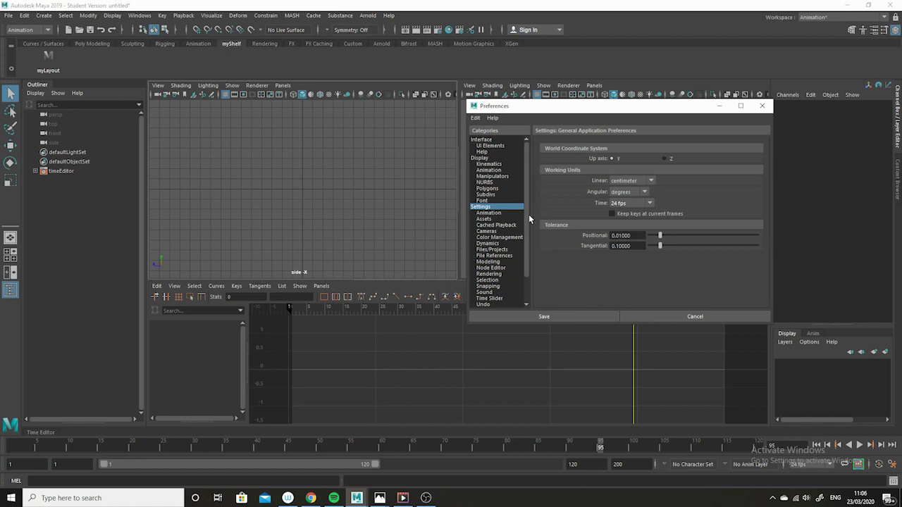
drag(527, 213, 526, 234)
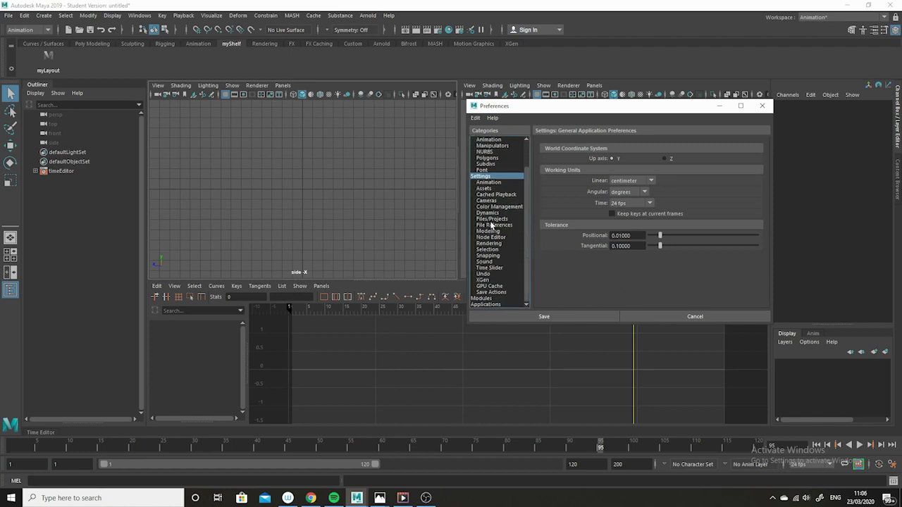
Set the Time Slider playback speed to 24 fps x 1.
click(500, 270)
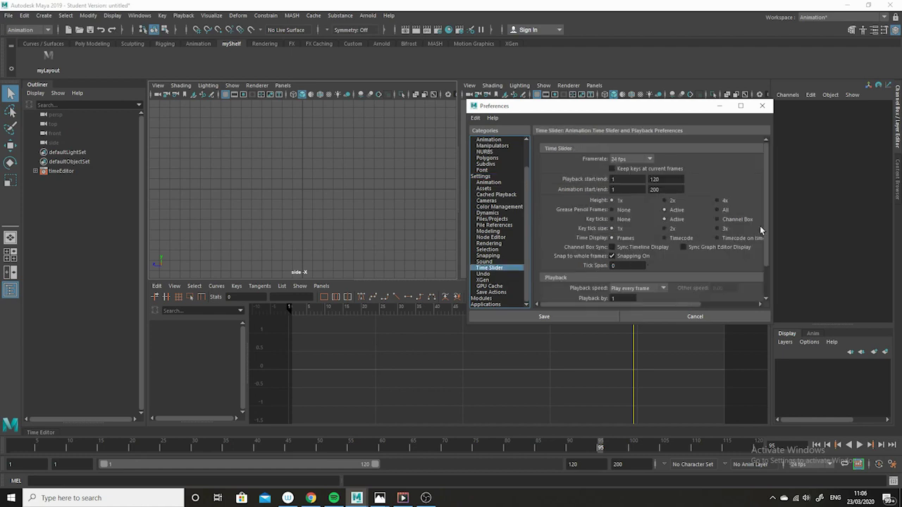
drag(764, 228, 765, 273)
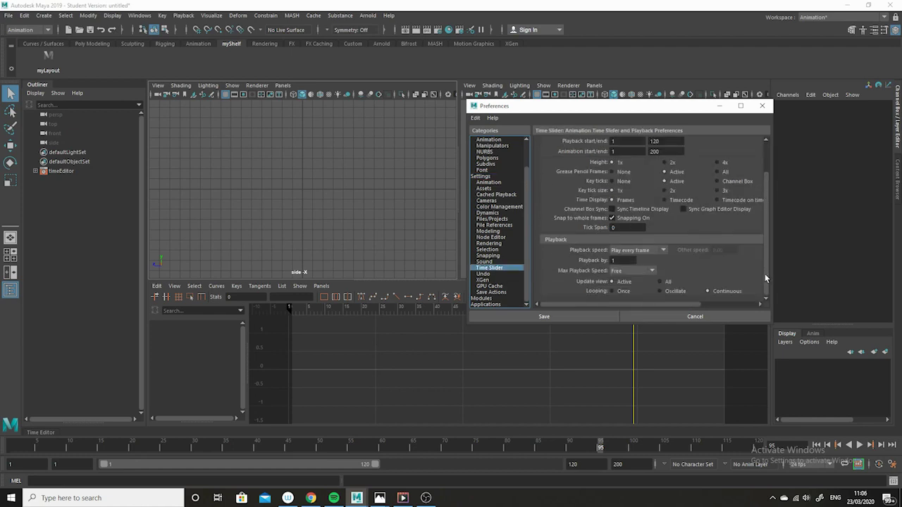
click(663, 253)
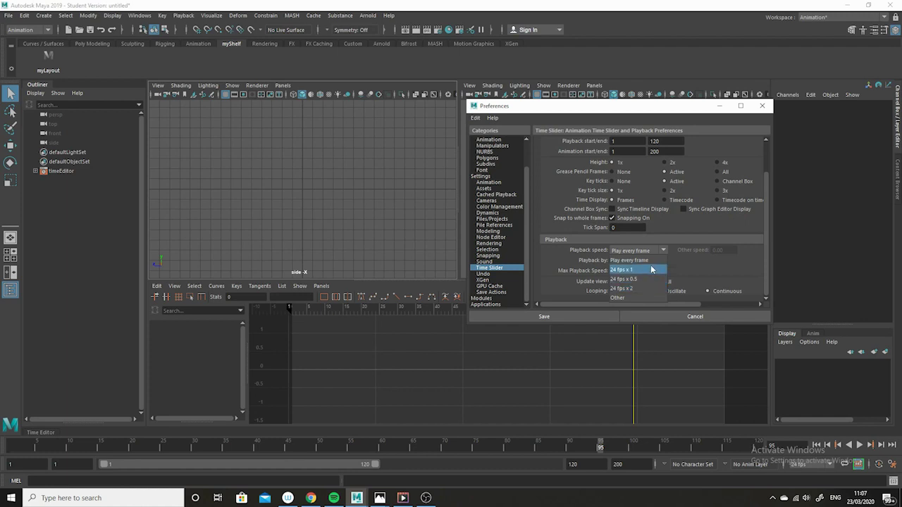
click(652, 270)
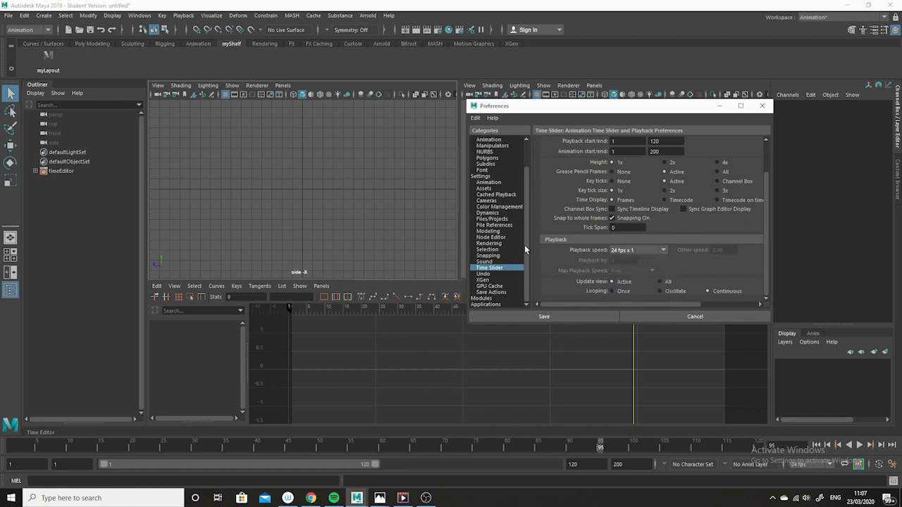
Open the Animation preferences and try Spline for the default in and out tangents.
click(489, 182)
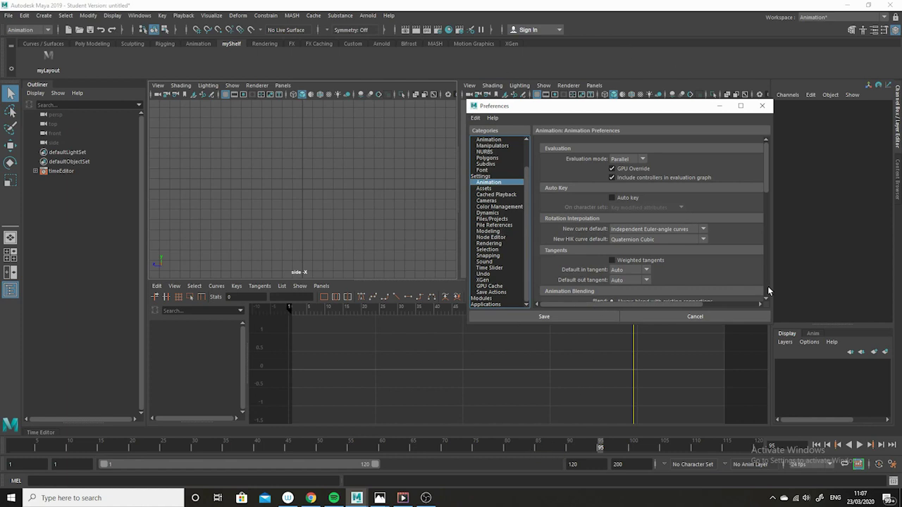
scroll(765, 164, down, 3)
scroll(767, 177, up, 3)
click(647, 271)
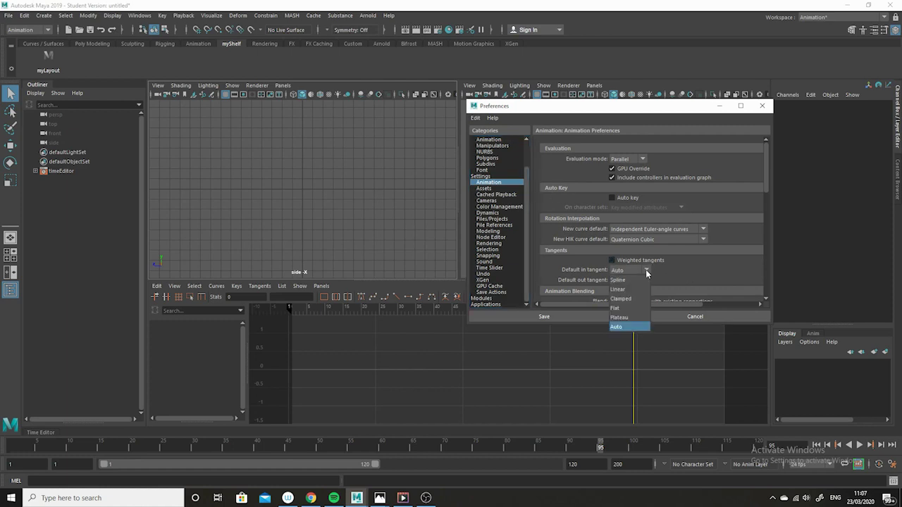
click(645, 269)
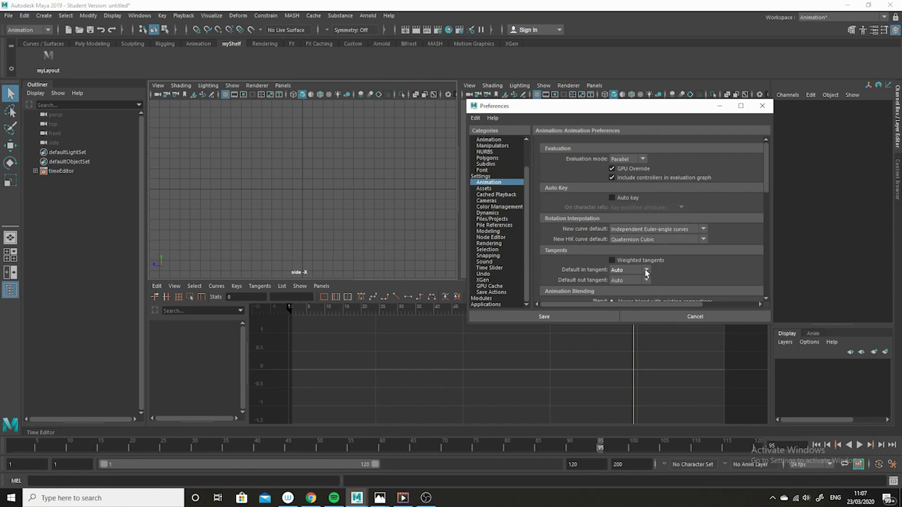
click(644, 281)
click(643, 280)
click(645, 270)
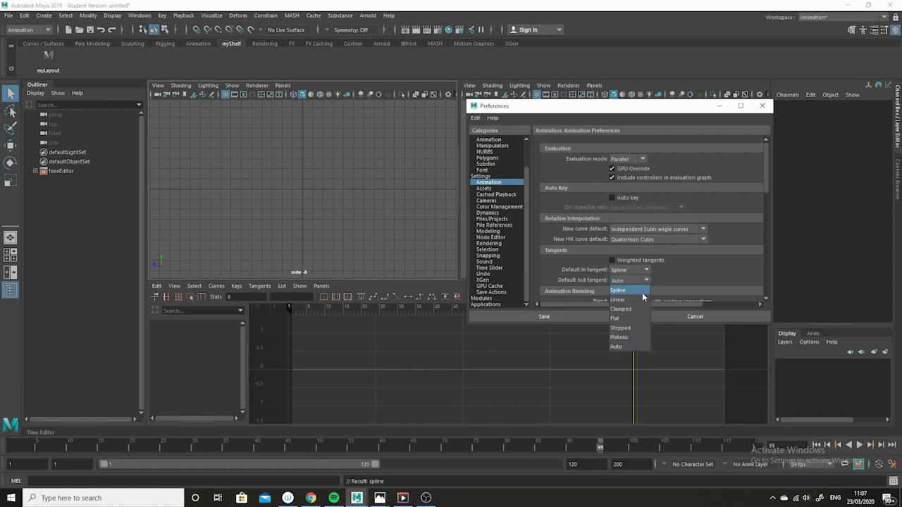
click(642, 290)
Set both default in and out tangents to Auto and save the preferences.
click(647, 272)
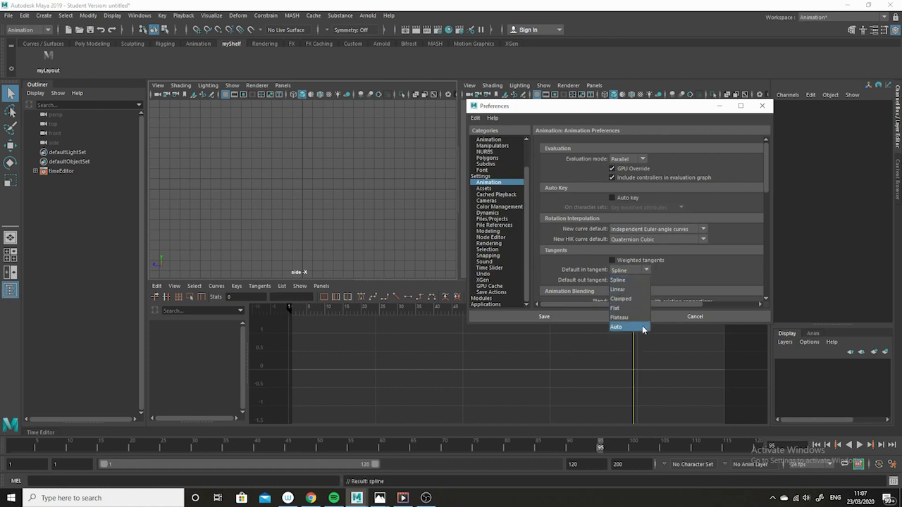
click(641, 327)
click(647, 272)
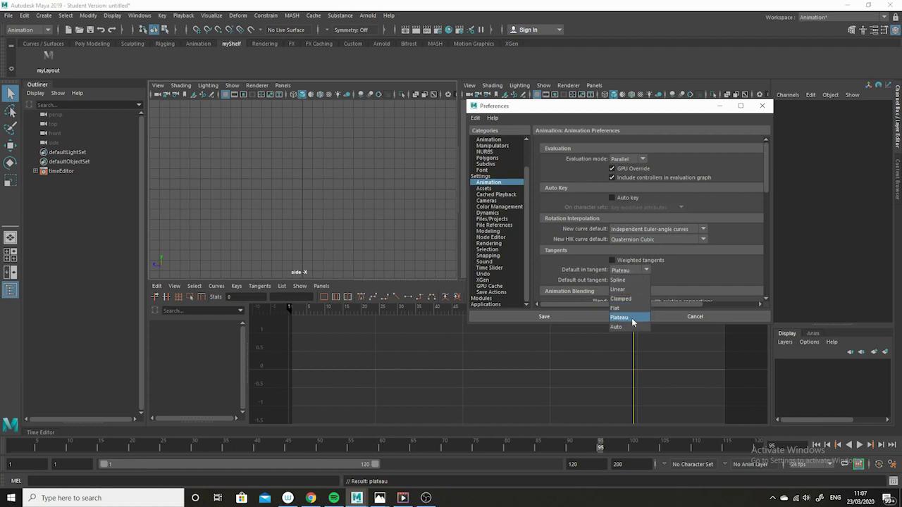
click(639, 329)
click(642, 282)
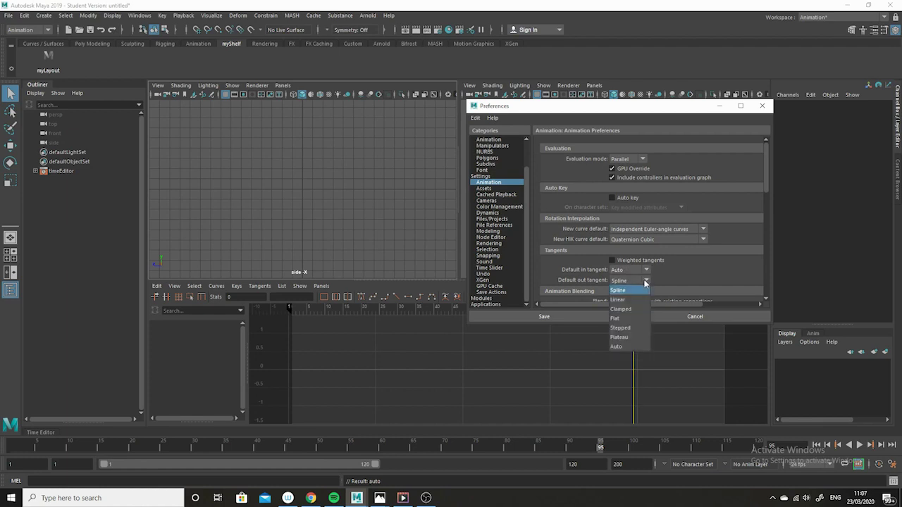
click(640, 346)
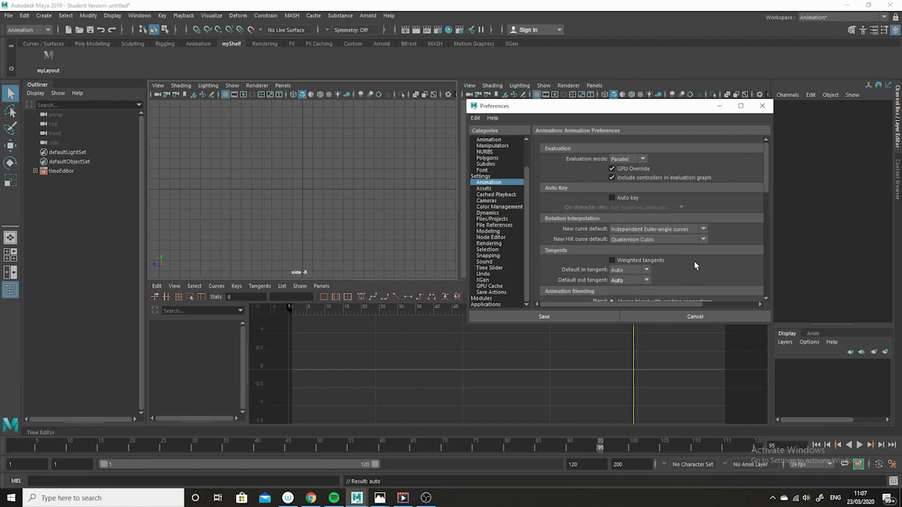
click(566, 318)
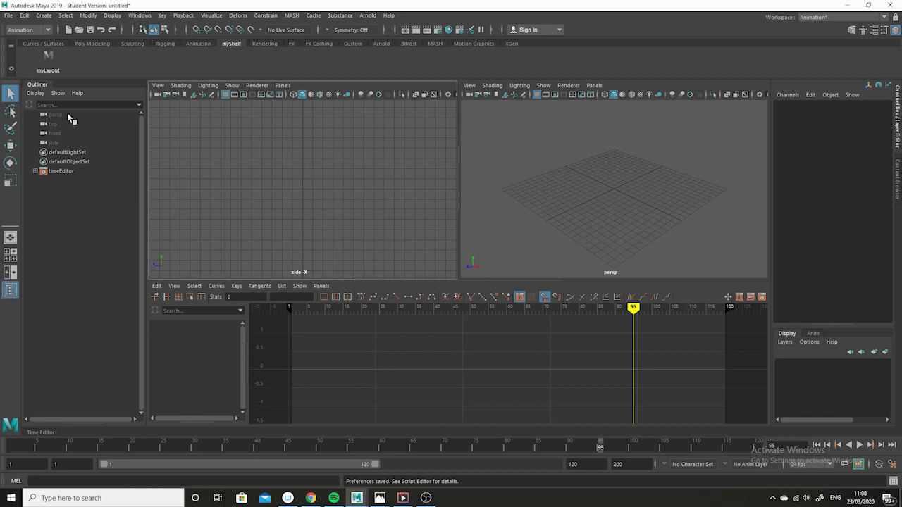
Start File > Import and browse the Desktop sorted by date modified.
click(9, 17)
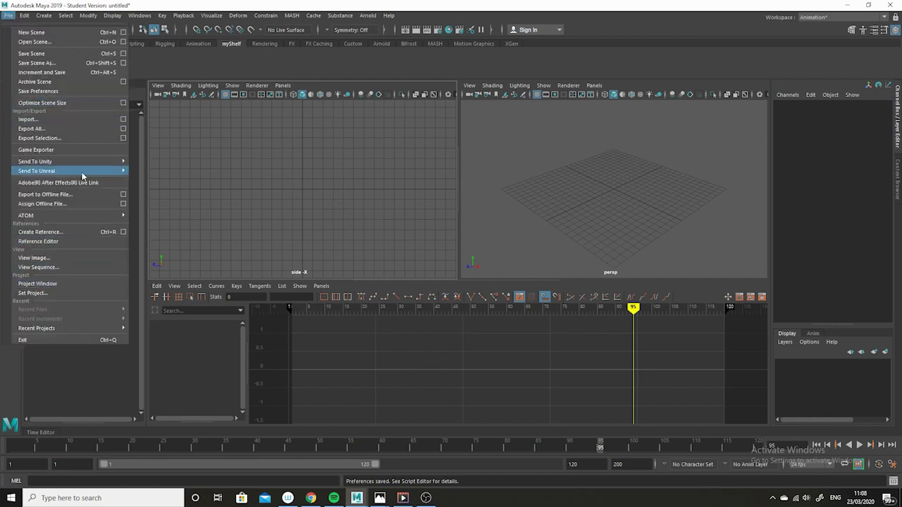
click(34, 121)
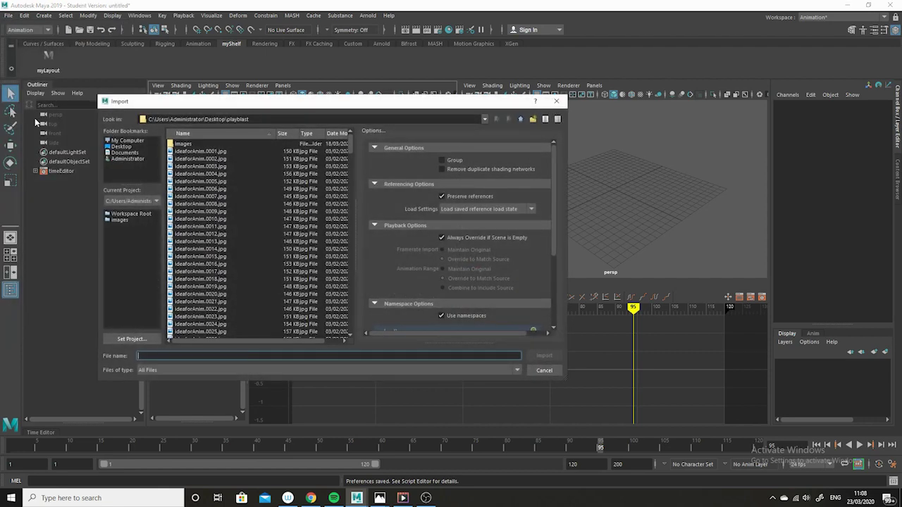
click(128, 141)
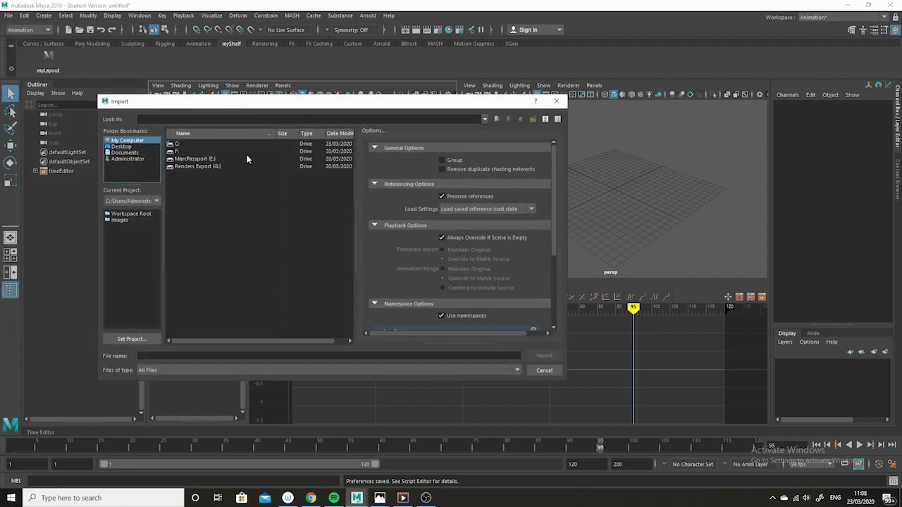
click(128, 147)
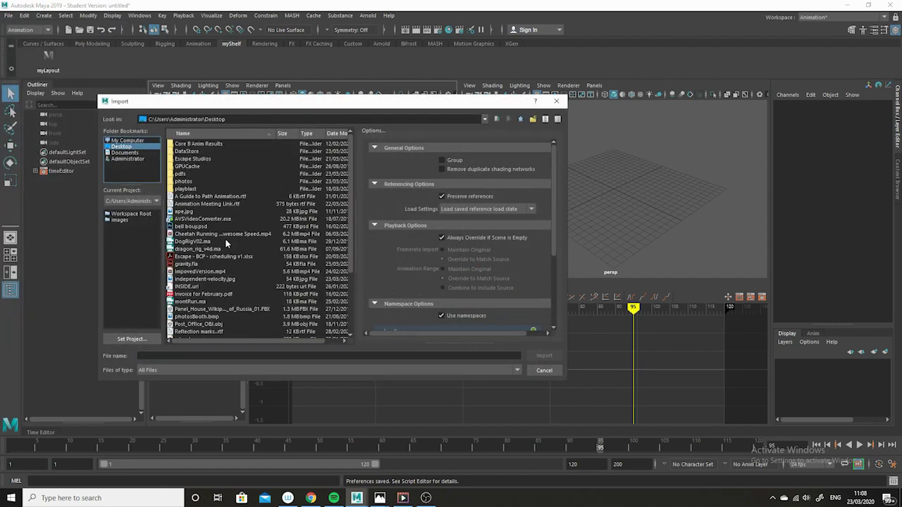
click(335, 134)
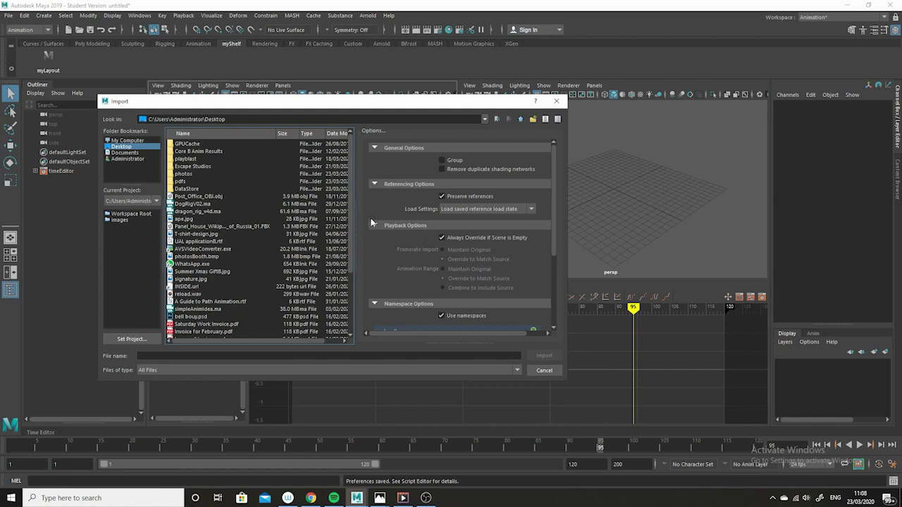
scroll(349, 232, down, 2)
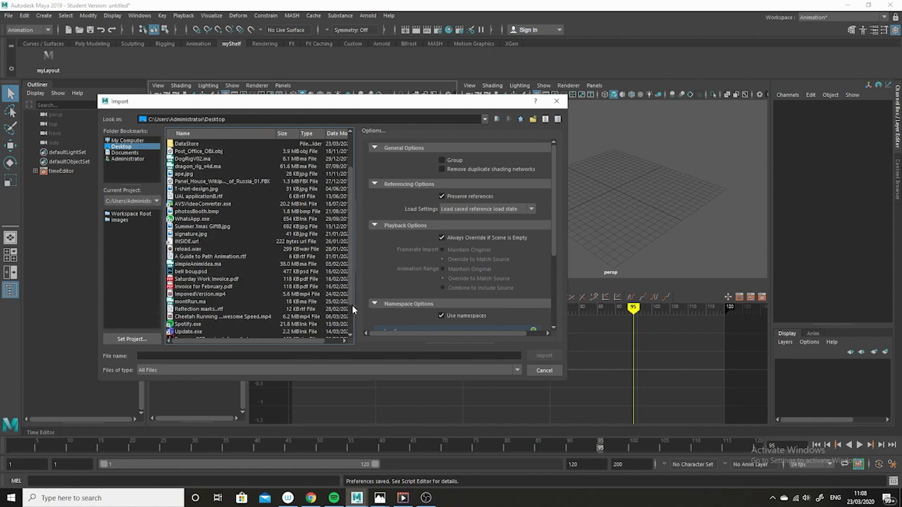
scroll(352, 304, down, 2)
Import theBall.ma, dismiss the mental ray messages, and switch to the college portal tab.
click(201, 332)
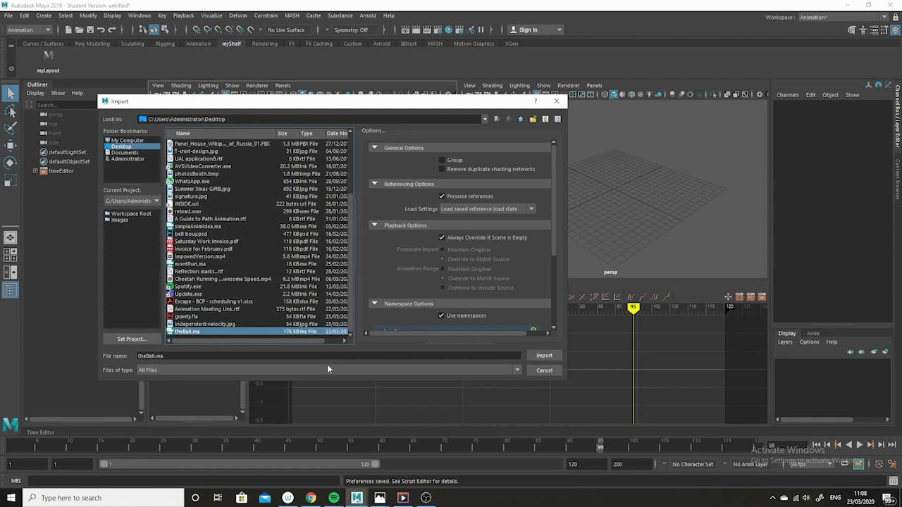
click(546, 355)
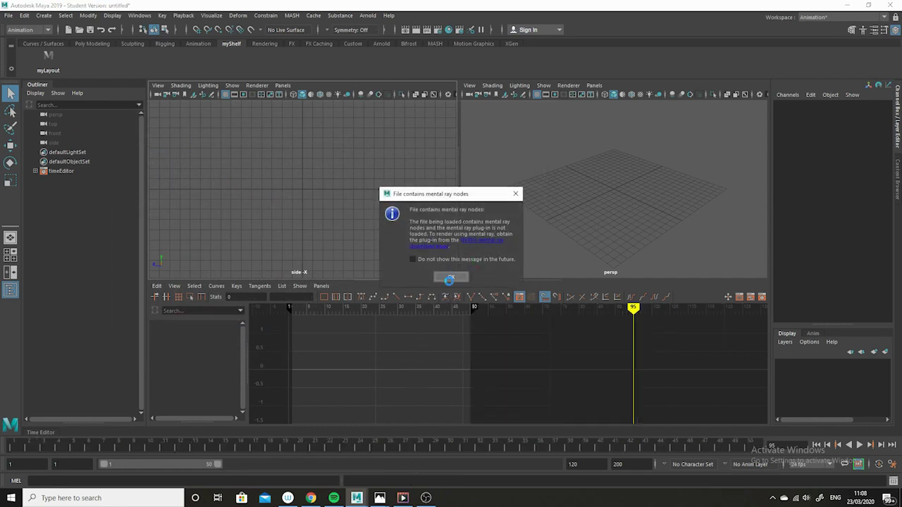
click(449, 279)
click(405, 402)
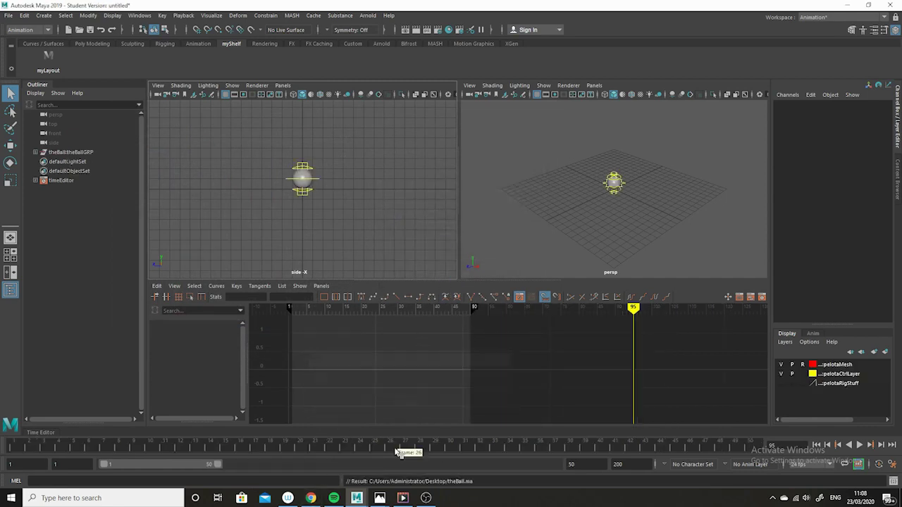
click(312, 498)
click(151, 11)
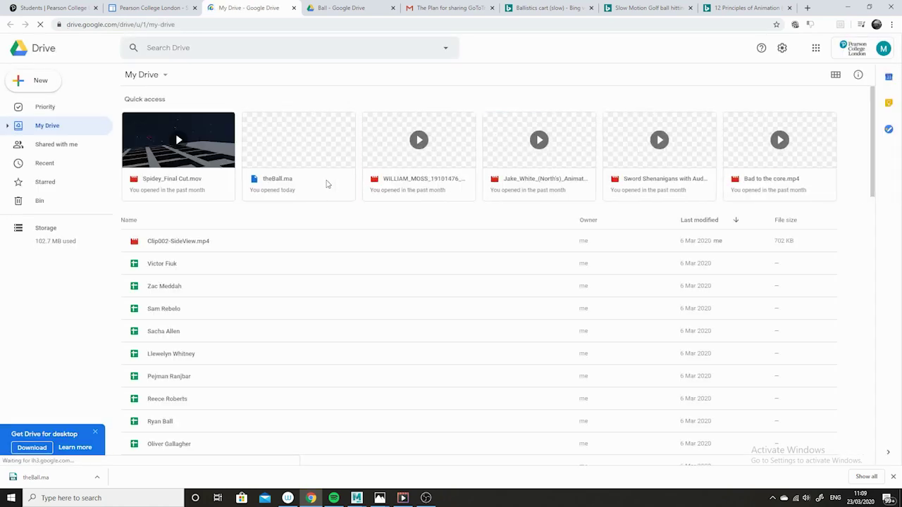
Select Shared with me in Google Drive's left sidebar.
click(44, 146)
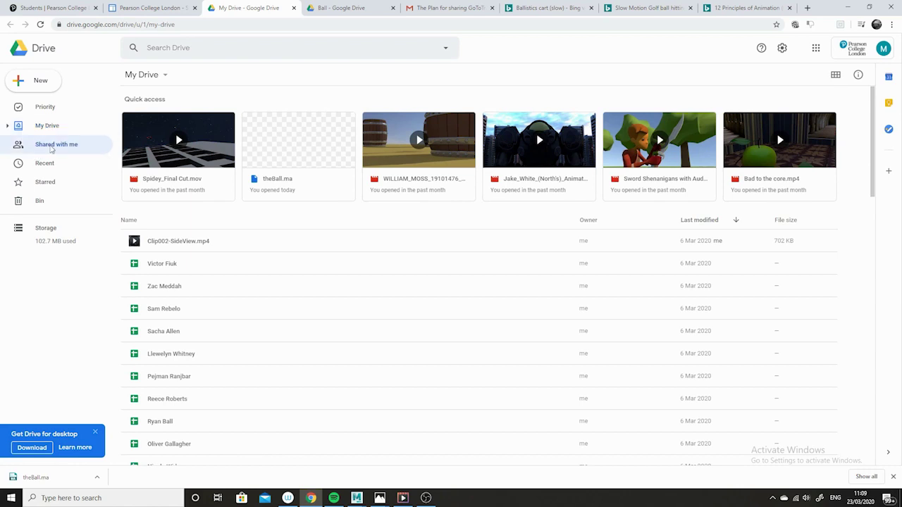